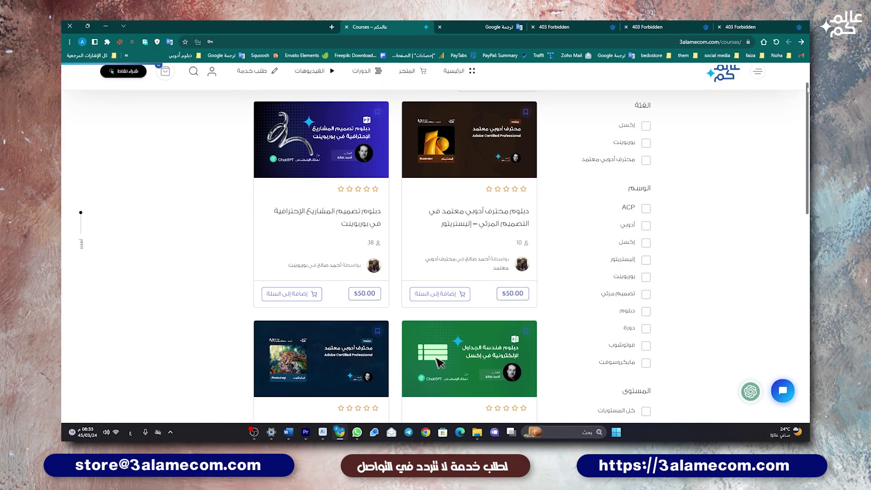
Step: Open the three-slide infographic presentation and select blank slide 2
drag(808, 89, 807, 216)
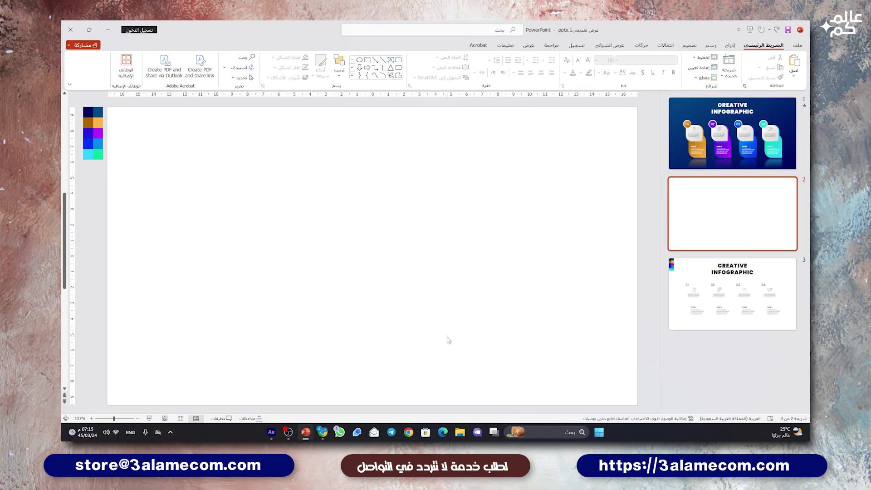
Step: Switch slide 2's background to a gradient fill with the first stop set to a sampled blue
right_click(382, 231)
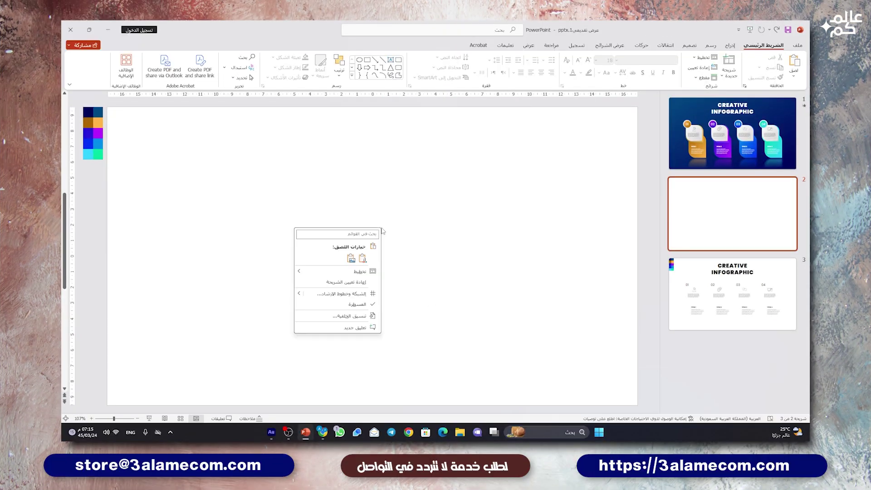
click(358, 318)
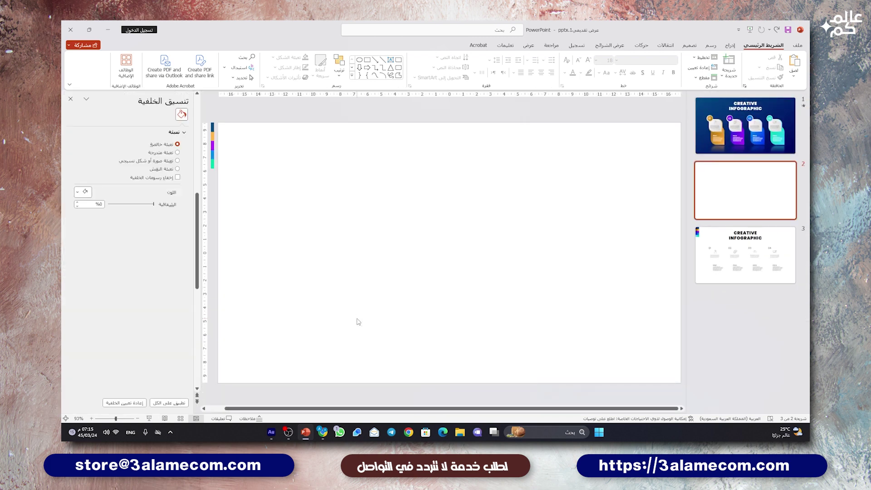
click(167, 153)
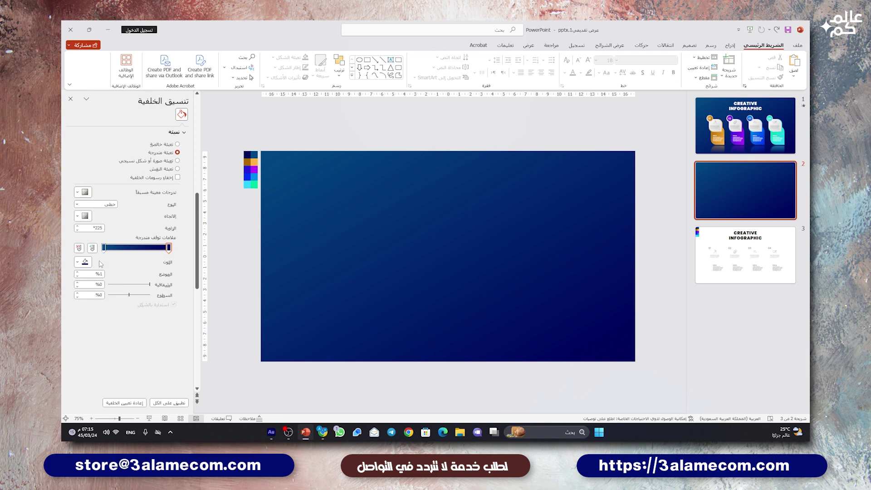
click(85, 263)
click(124, 377)
click(252, 155)
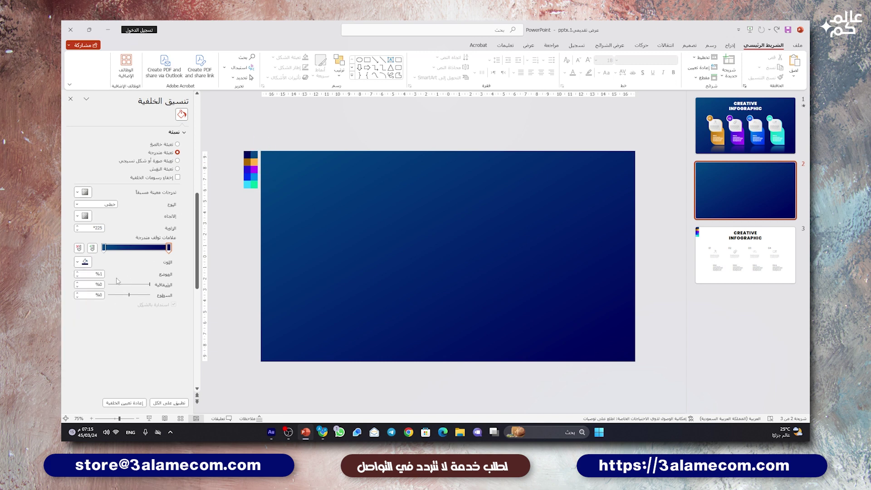
click(104, 247)
Step: Sample a second blue for the other stop and run the gradient diagonally at 225°
click(85, 262)
click(123, 377)
click(257, 153)
click(83, 216)
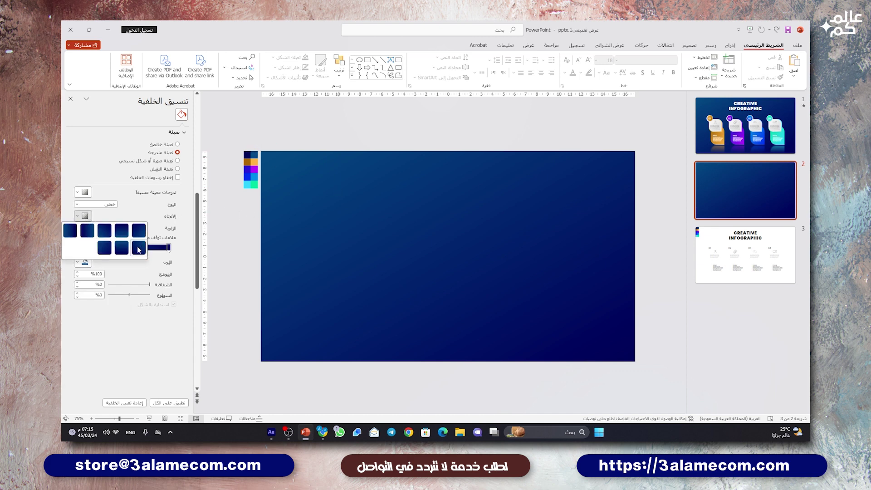
click(110, 252)
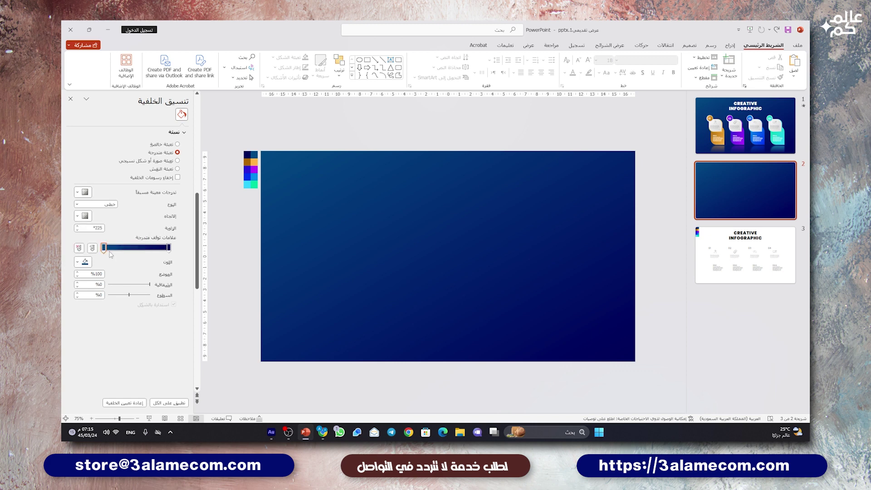
click(71, 99)
ctrl+scroll(271, 224, up, 3)
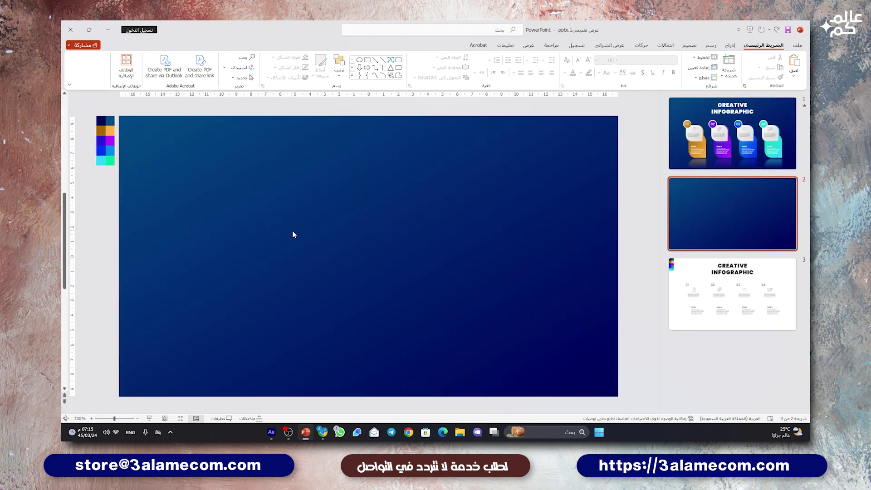
Step: Draw a rounded-corner rectangle card and centre it horizontally on the slide
click(730, 46)
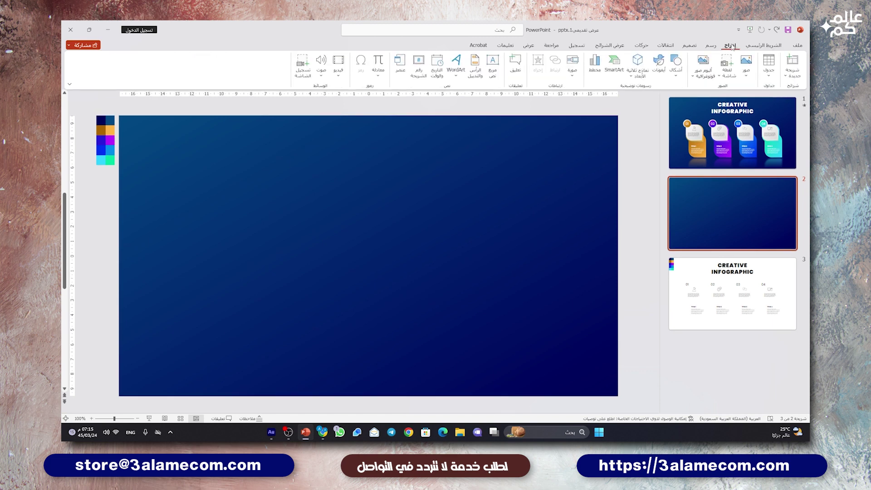
click(675, 63)
click(679, 97)
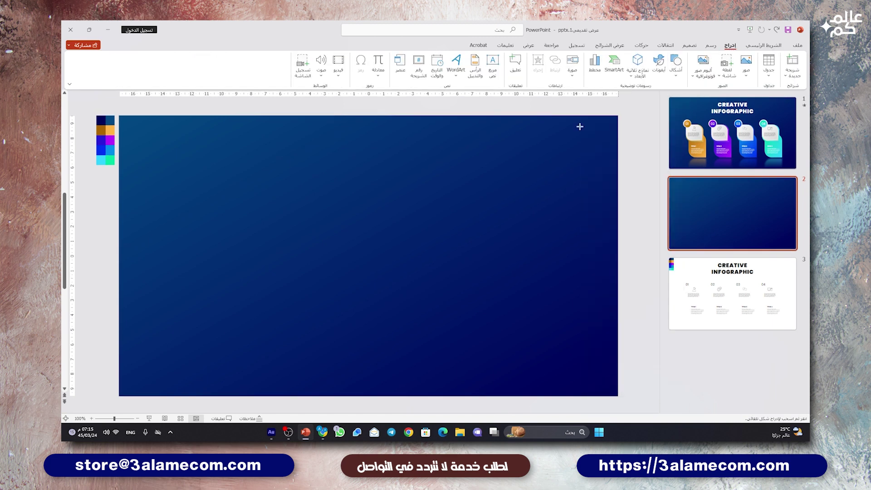
drag(330, 165, 427, 287)
drag(394, 238, 371, 268)
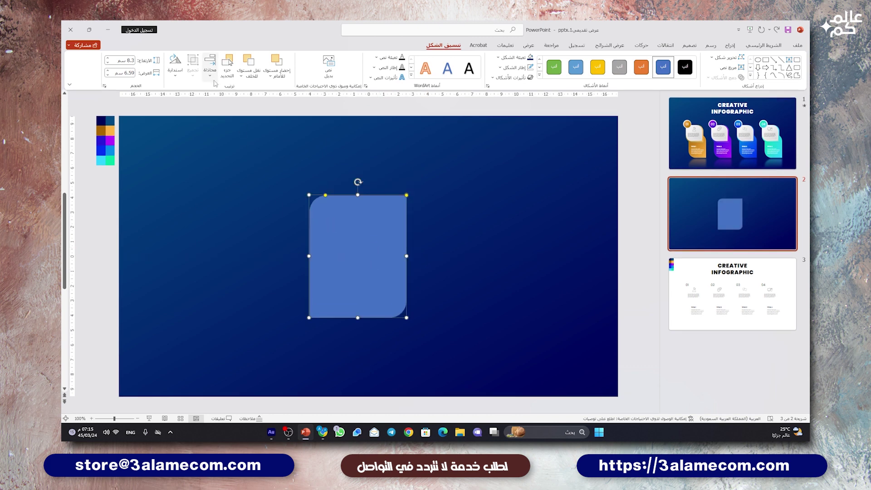
click(210, 70)
click(212, 98)
click(210, 70)
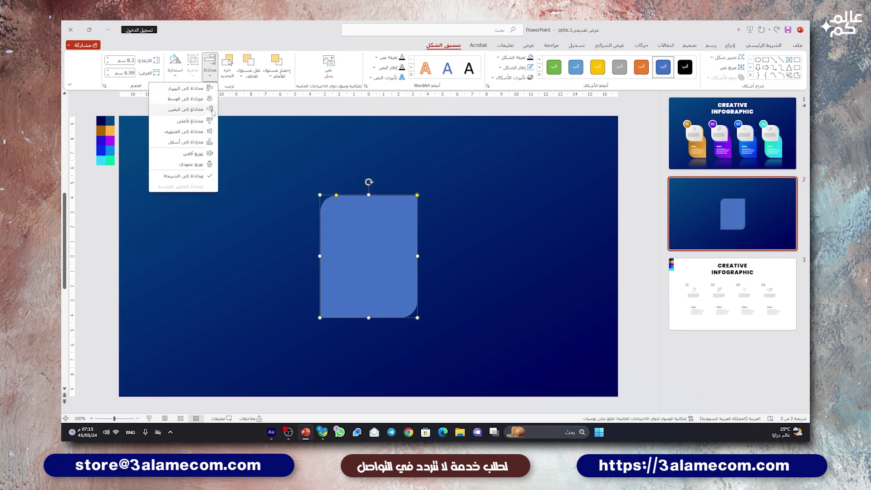
click(191, 131)
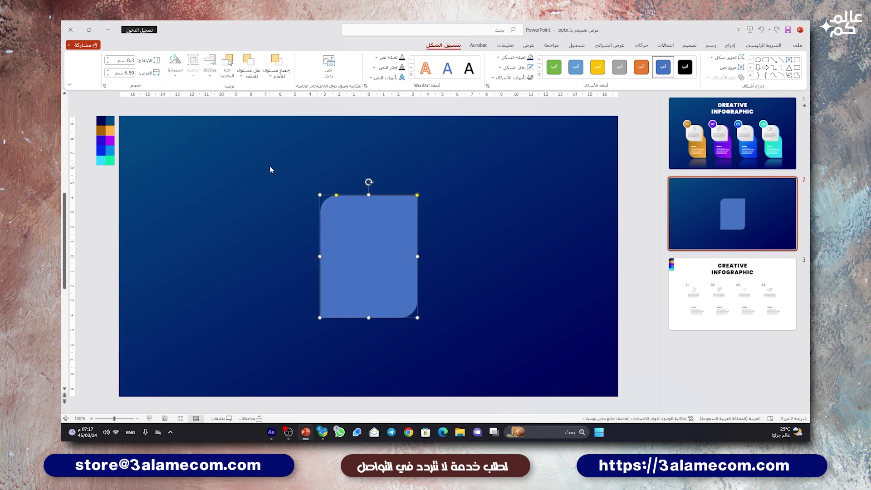
Step: Size the card to 6.38 cm high by 4.69 cm wide
click(129, 60)
text(6.)
click(130, 73)
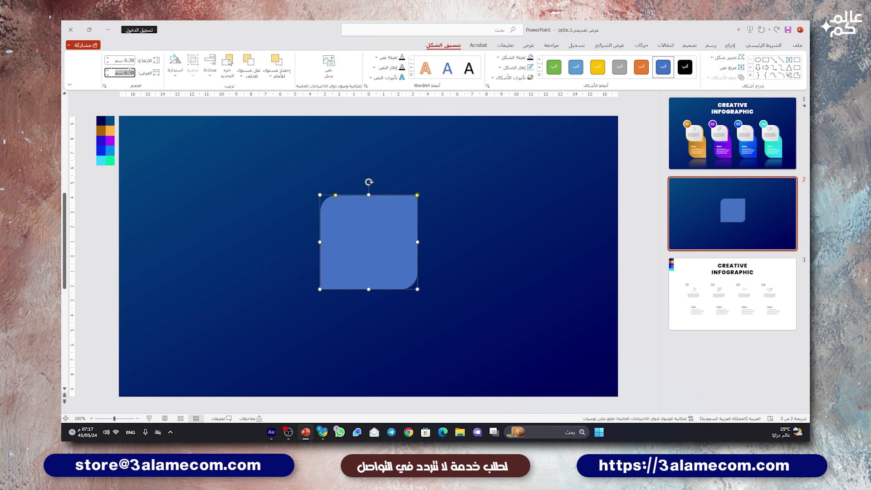
text(4.69)
key(Return)
Step: Move the card right of centre and round two opposite corners into a leaf shape
drag(355, 229, 486, 266)
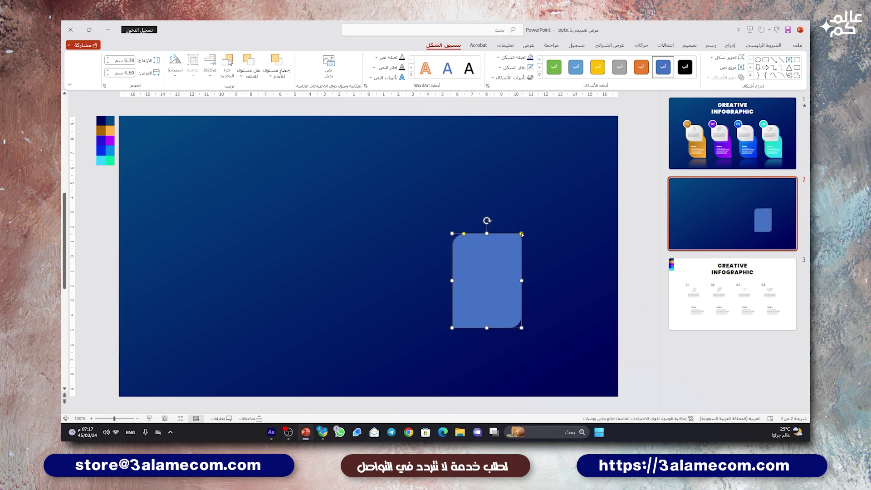
drag(522, 234, 478, 236)
click(439, 238)
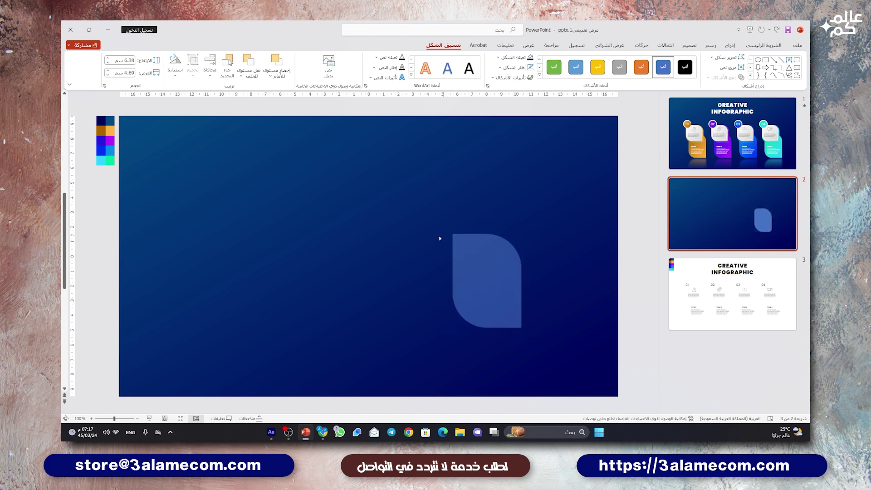
click(455, 238)
drag(453, 234, 458, 233)
click(459, 232)
click(483, 238)
click(470, 229)
click(452, 234)
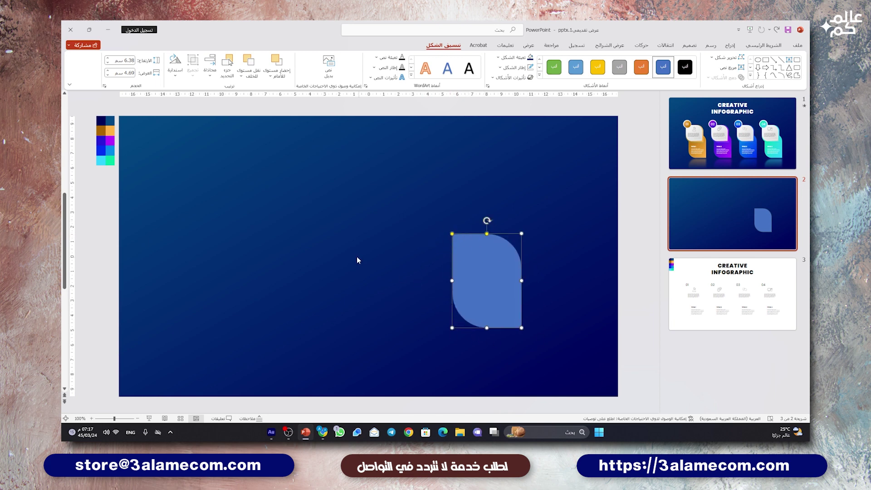
Step: Duplicate the leaf card, resize the copy to 4.58 × 4.58 cm, and place it on the card
mouse_move(472, 262)
mouse_down()
mouse_move(463, 268)
mouse_move(429, 193)
mouse_up()
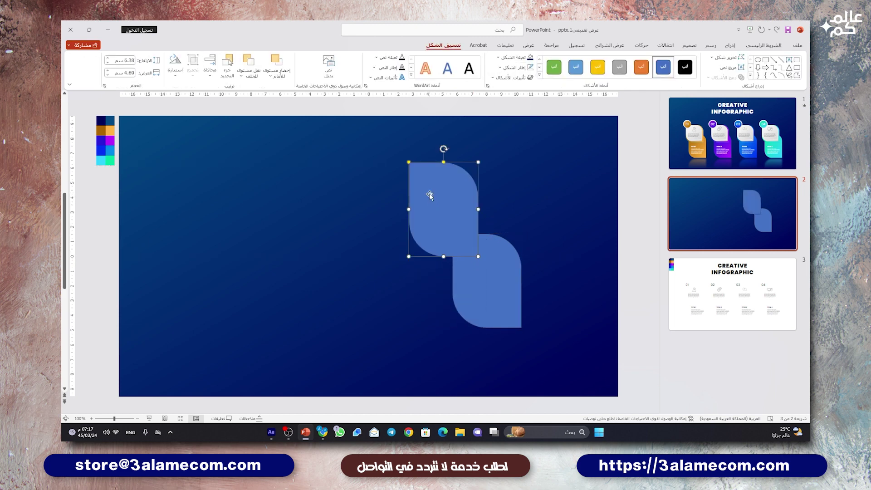
click(130, 61)
text(4.58)
click(129, 73)
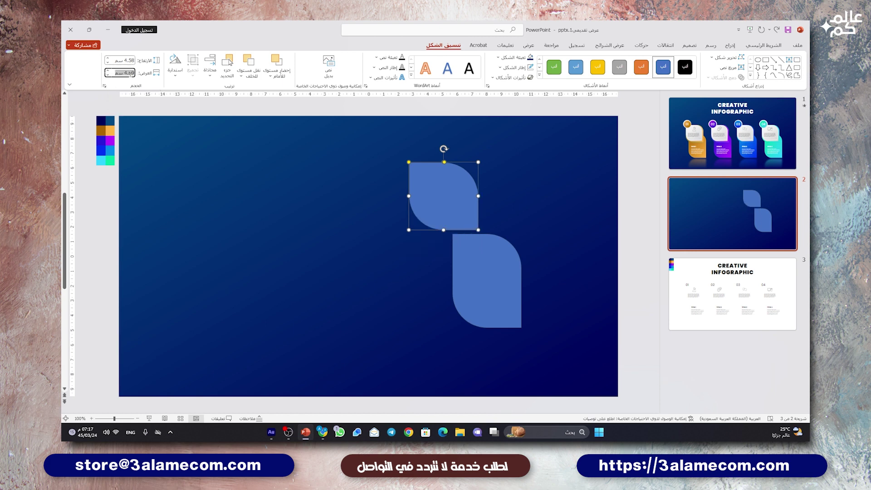
text(4.58)
key(Return)
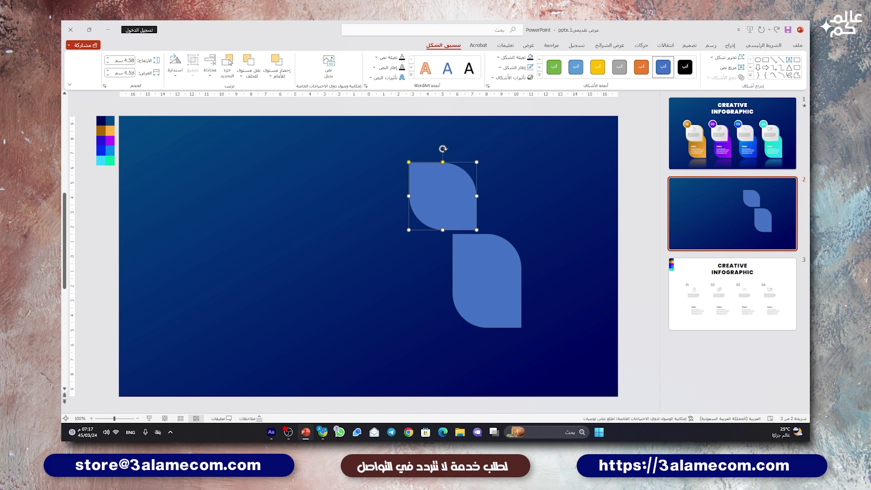
mouse_move(448, 181)
mouse_down()
mouse_move(450, 210)
mouse_move(467, 194)
mouse_move(476, 220)
mouse_up()
click(480, 237)
click(487, 223)
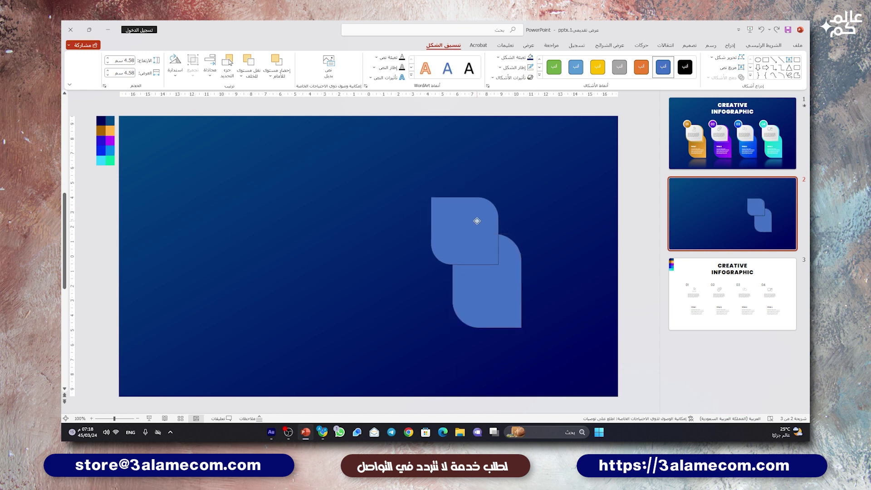
click(493, 177)
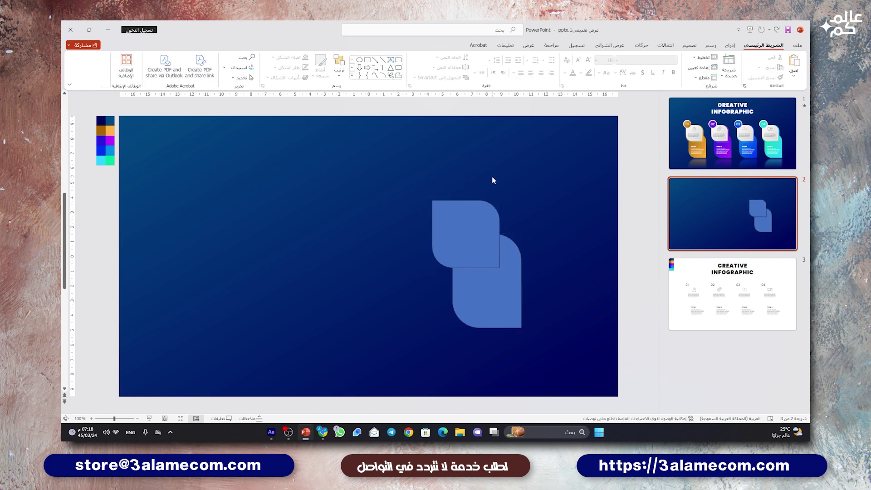
click(457, 238)
Step: Duplicate that copy, resize it to 4.28 × 4.28 cm, and tuck it onto the stack
ctrl+drag(457, 238, 448, 224)
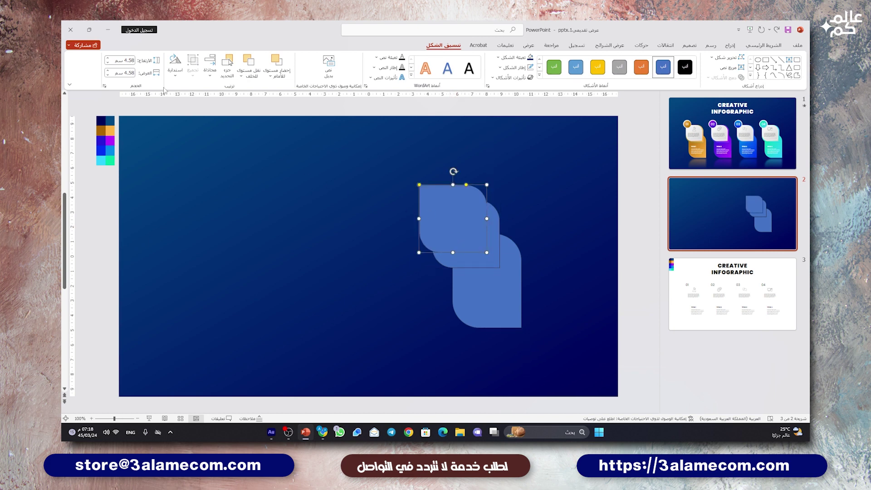
click(127, 59)
text(4.28)
key(Return)
click(121, 74)
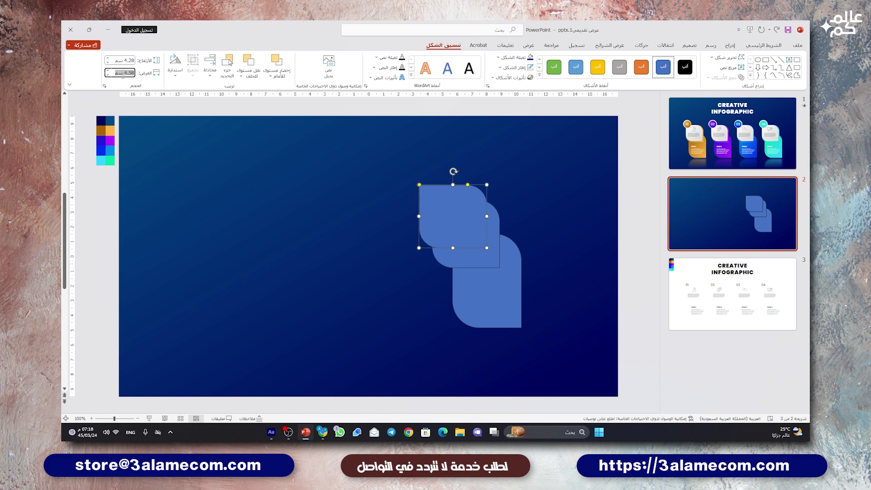
text(4.28)
key(Return)
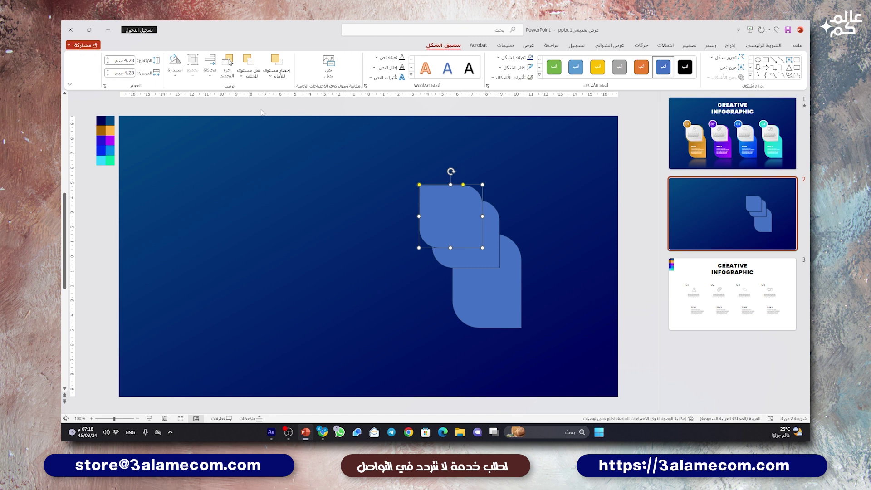
mouse_move(446, 213)
mouse_down()
mouse_move(460, 229)
mouse_move(456, 212)
mouse_up()
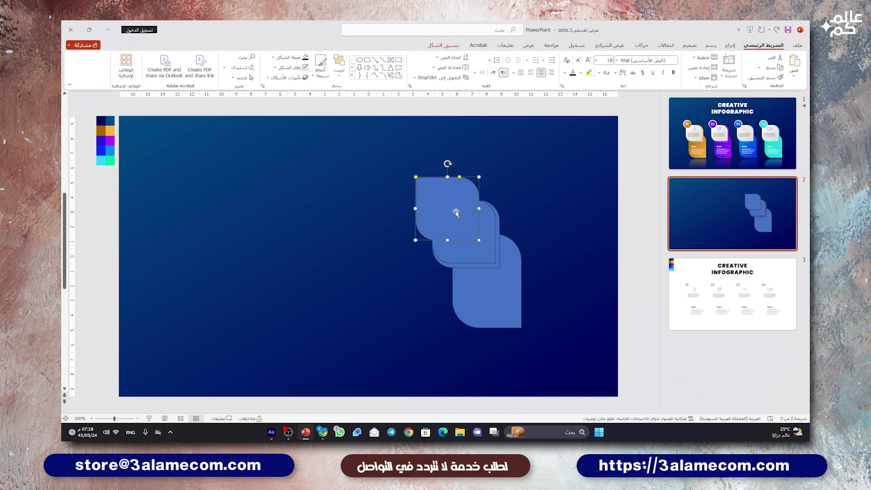
Step: Resize the newest copy to 3.92 × 3.92 cm and place it on the stack
click(436, 46)
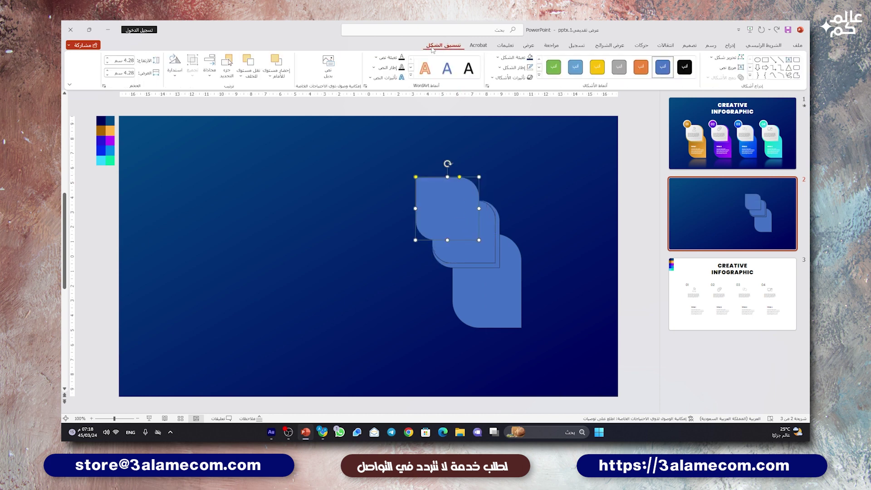
click(126, 59)
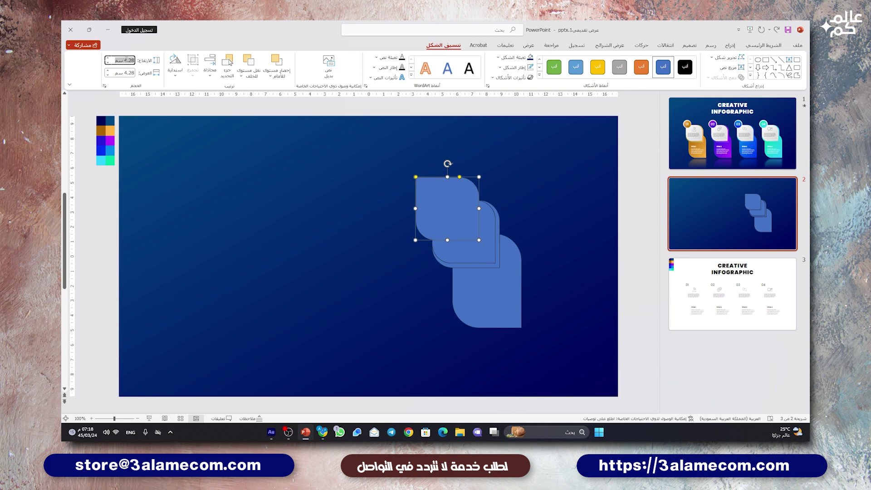
text(3.92)
key(Return)
click(119, 73)
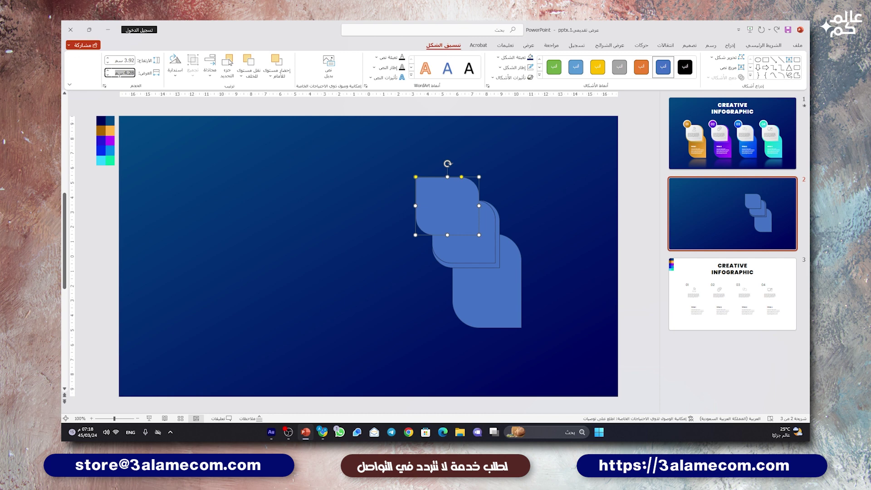
text(3.)
text(92)
key(Return)
drag(452, 193, 467, 217)
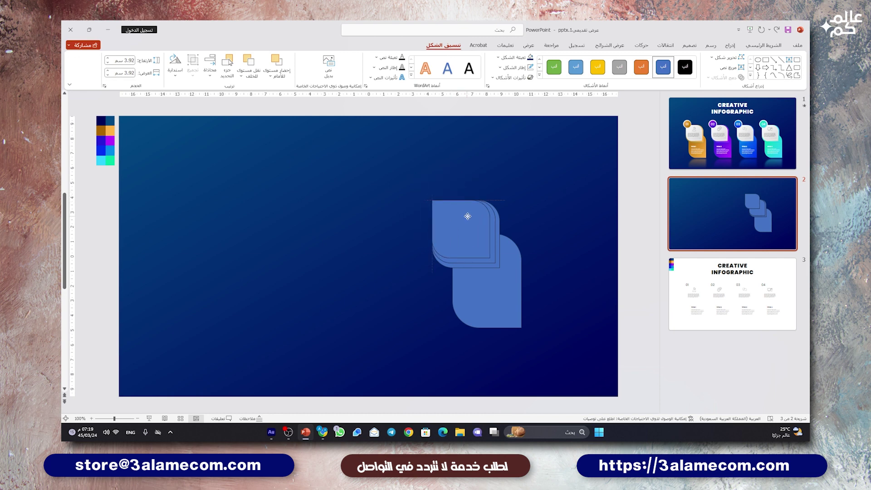
Step: Draw an oval over the stacked cards and size it to a 2.22 × 2.22 cm circle
click(404, 185)
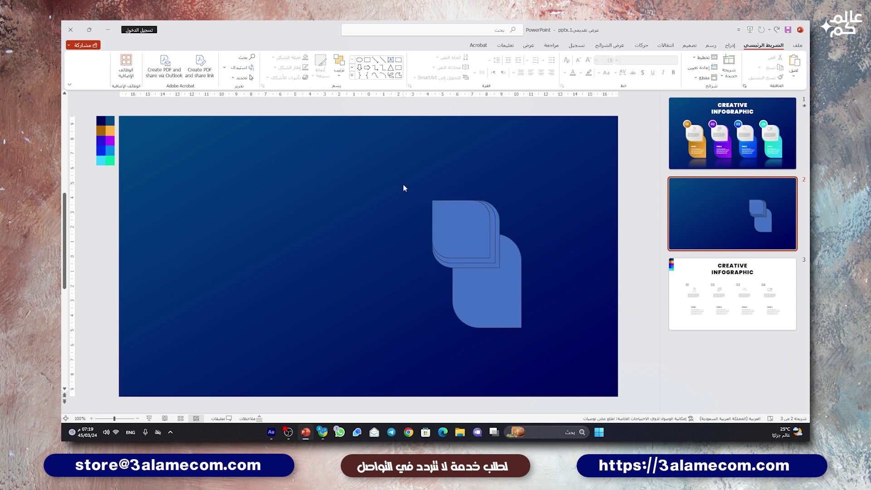
click(730, 45)
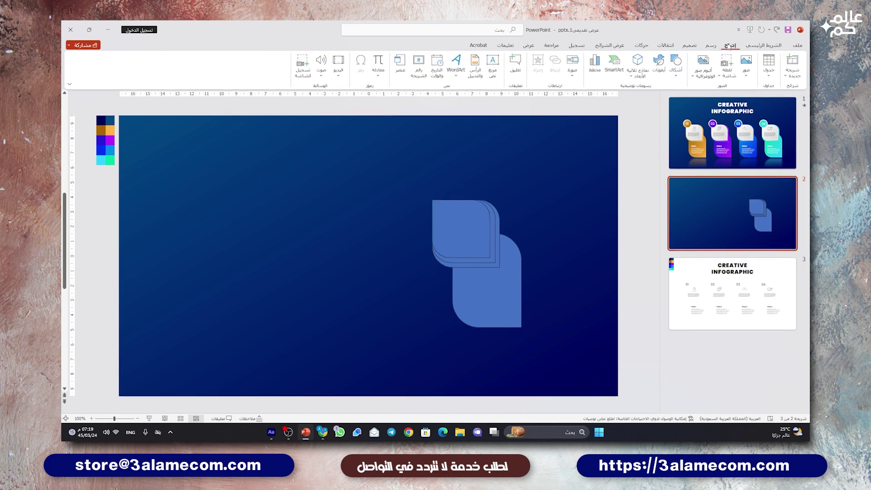
click(675, 66)
click(640, 97)
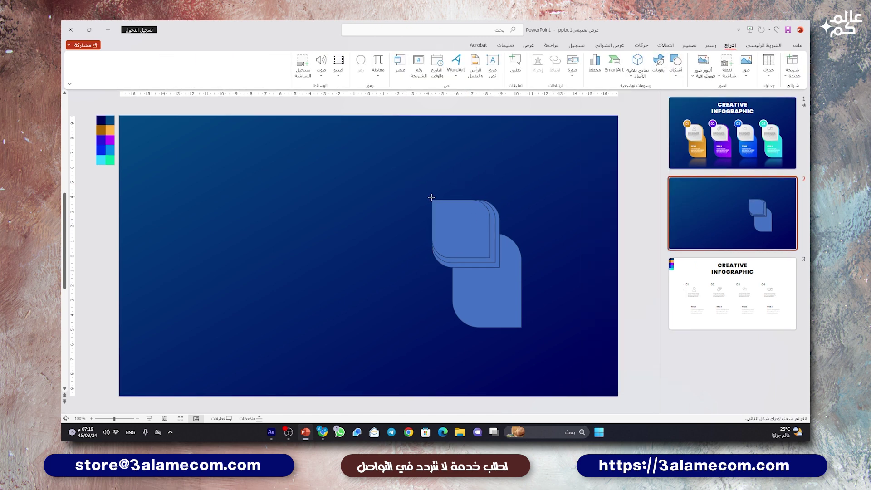
drag(433, 199, 452, 221)
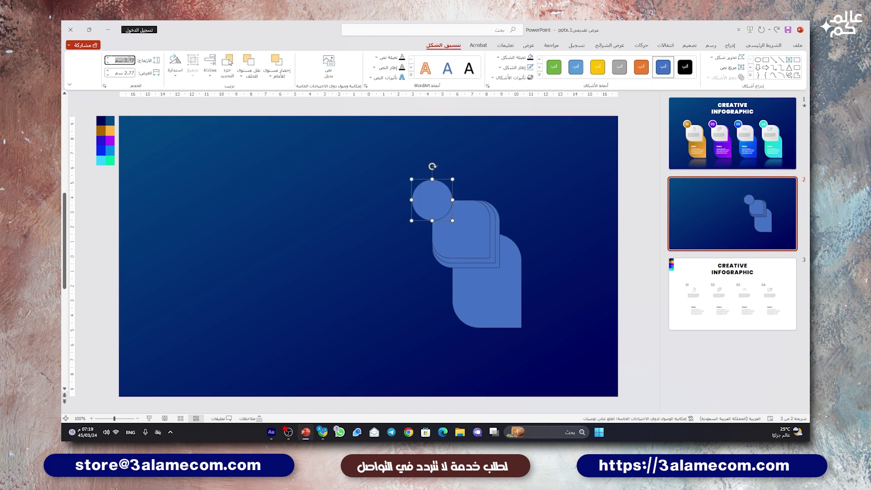
text(2.22)
key(Tab)
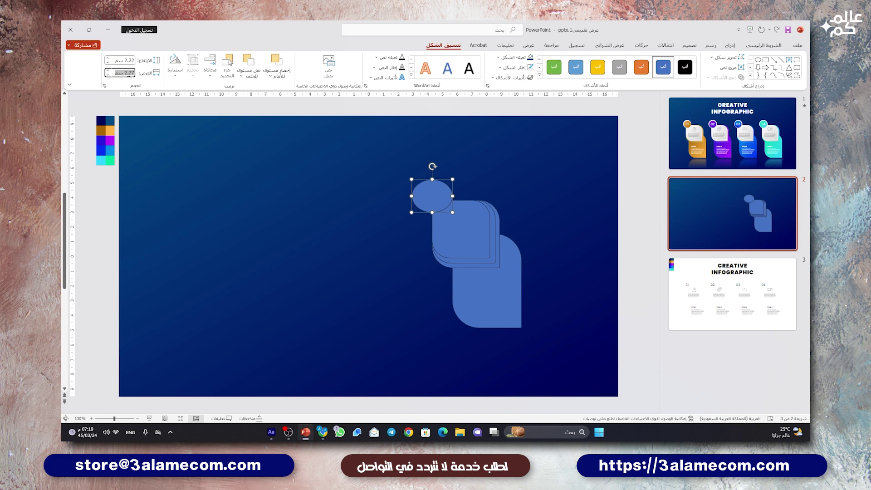
text(2.22)
key(Return)
Step: Move the circle onto the top-left corner of the card stack
drag(428, 199, 432, 203)
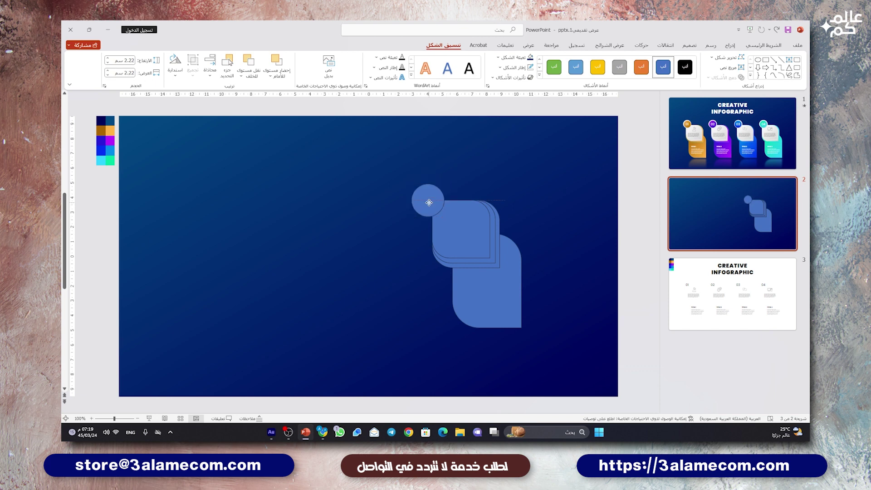
click(379, 200)
click(421, 200)
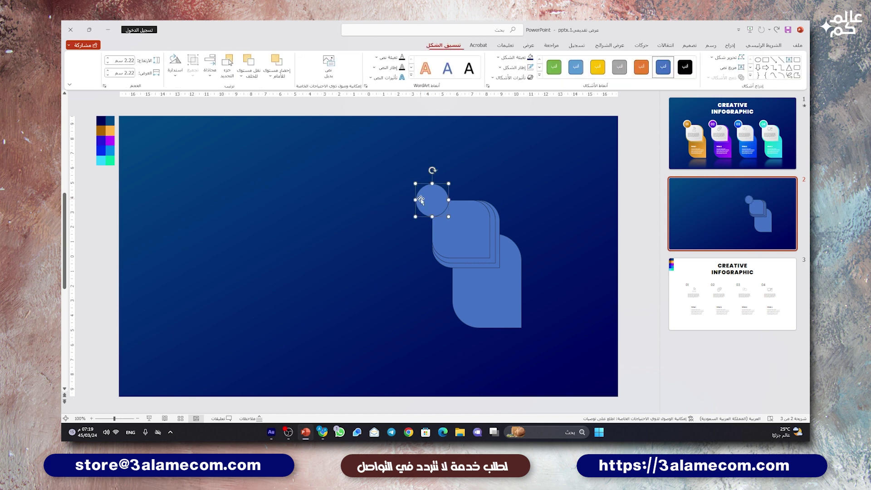
drag(422, 201, 445, 187)
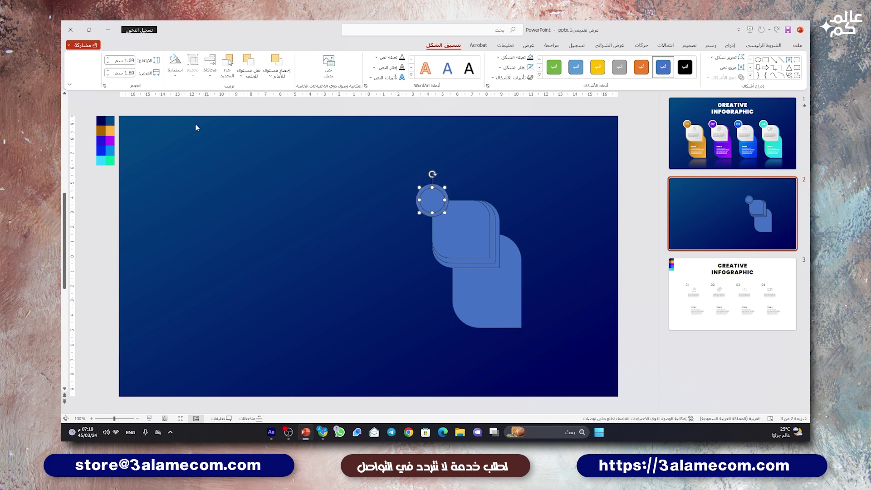
Step: Shrink the circle badge to 1.86 × 1.86 cm
click(127, 61)
text(1.)
text(6)
key(Return)
click(126, 73)
double_click(127, 71)
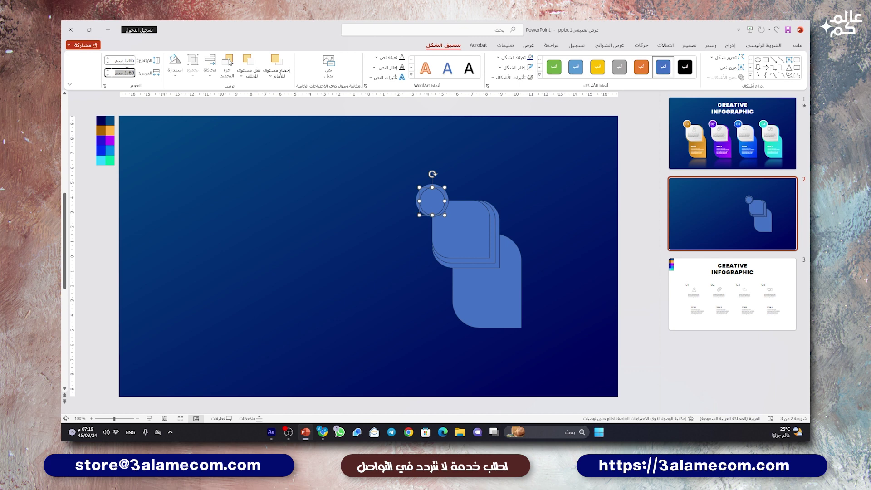
text(1.)
text(86)
key(Return)
scroll(428, 198, up, 5)
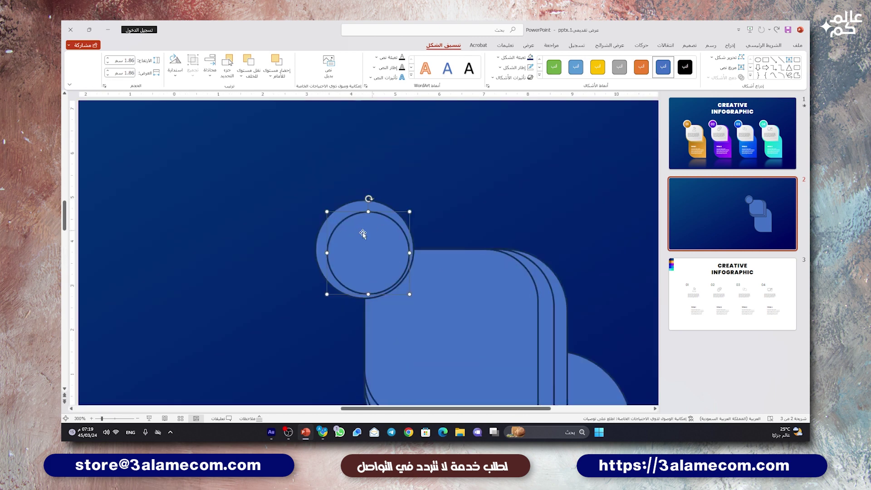
scroll(357, 233, down, 10)
Step: Select all the card shapes and move the group to the slide's left side
click(345, 157)
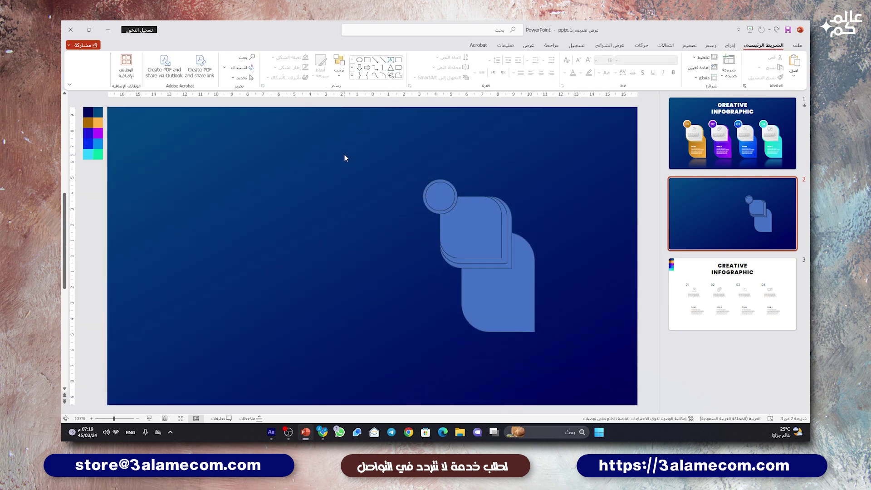
drag(382, 157, 578, 411)
mouse_move(510, 307)
mouse_down()
mouse_move(236, 307)
mouse_move(249, 306)
mouse_up()
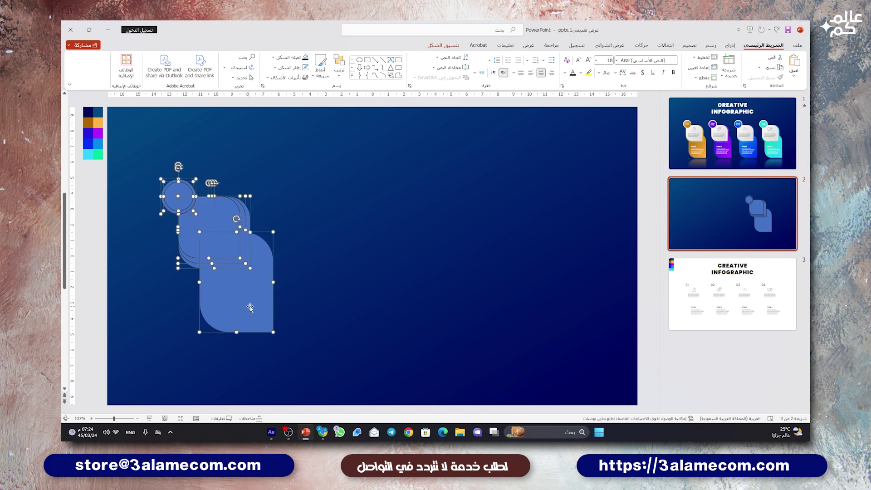
click(336, 303)
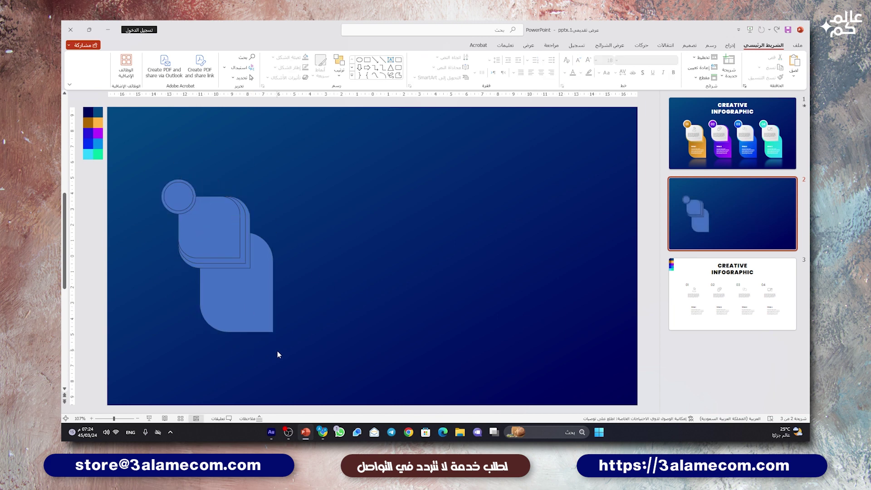
Step: Give the front rounded square a white-to-light-grey gradient fill
click(228, 247)
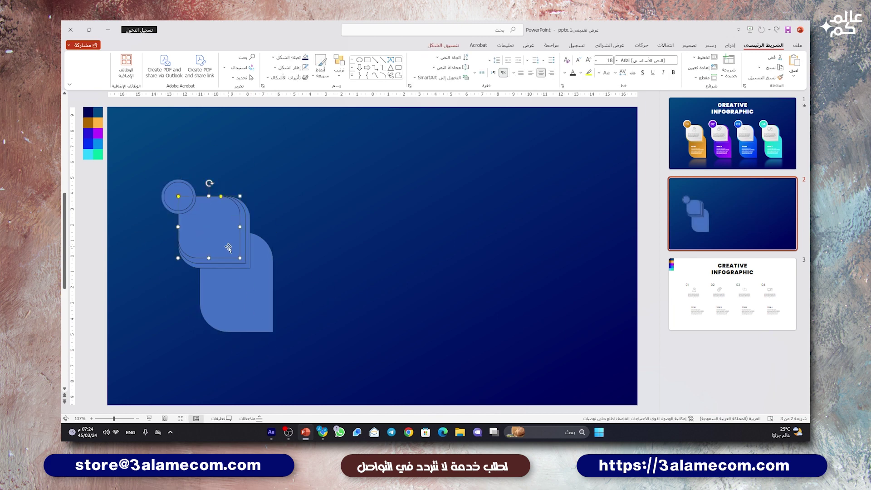
right_click(228, 246)
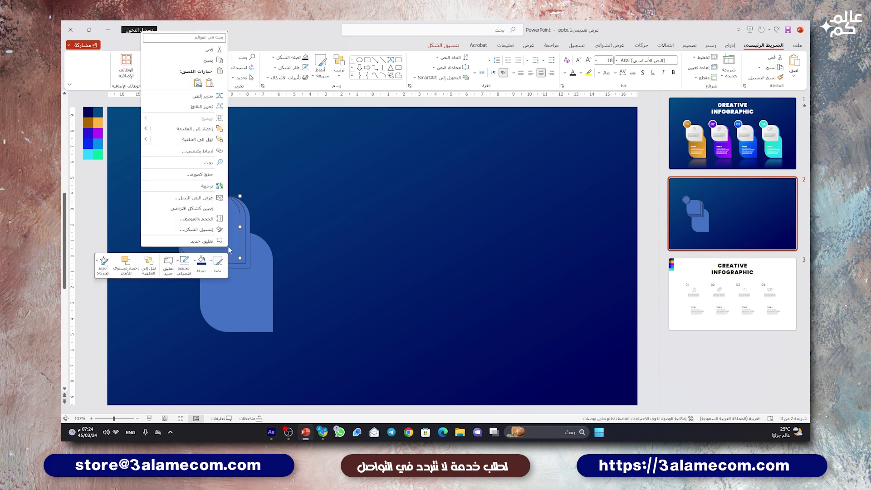
click(216, 231)
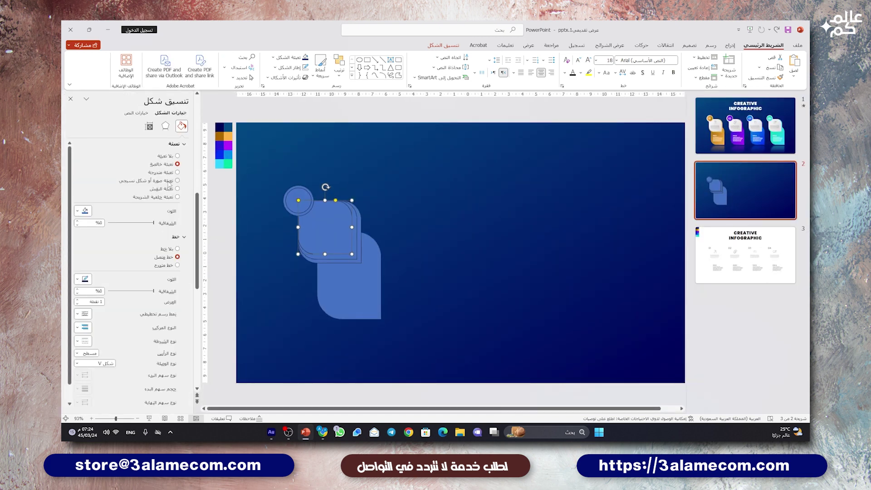
click(176, 172)
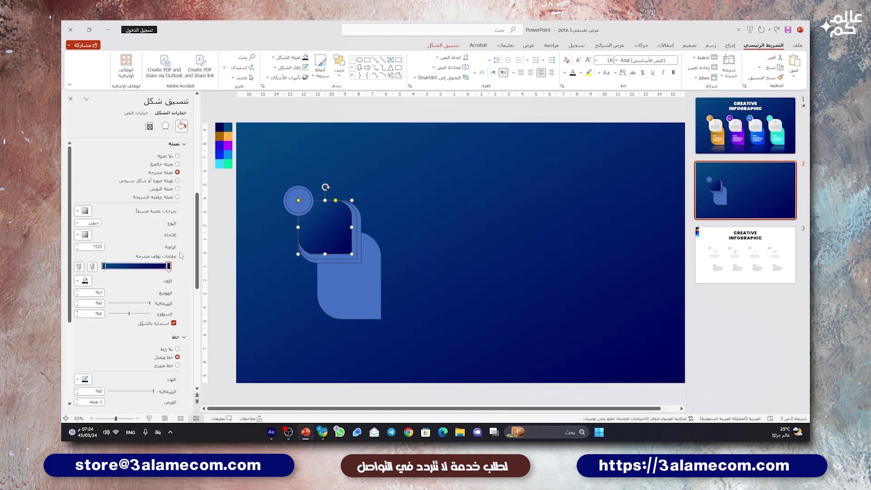
click(85, 280)
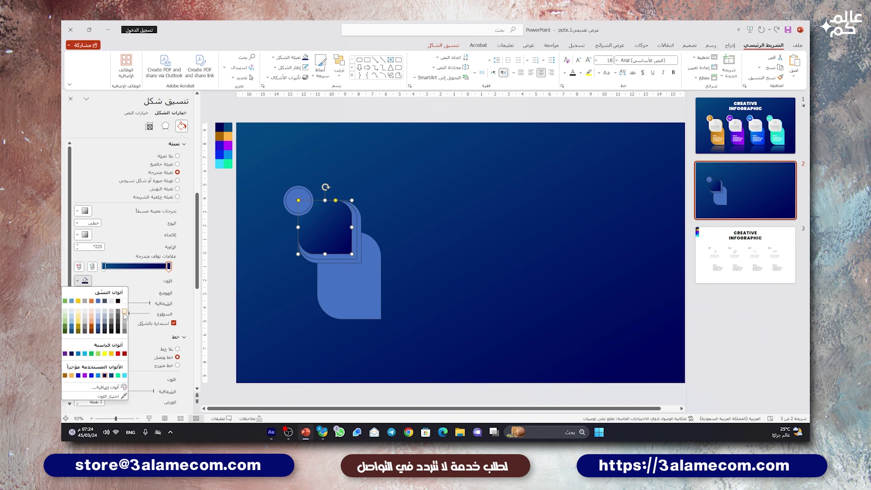
click(124, 315)
click(104, 266)
click(86, 280)
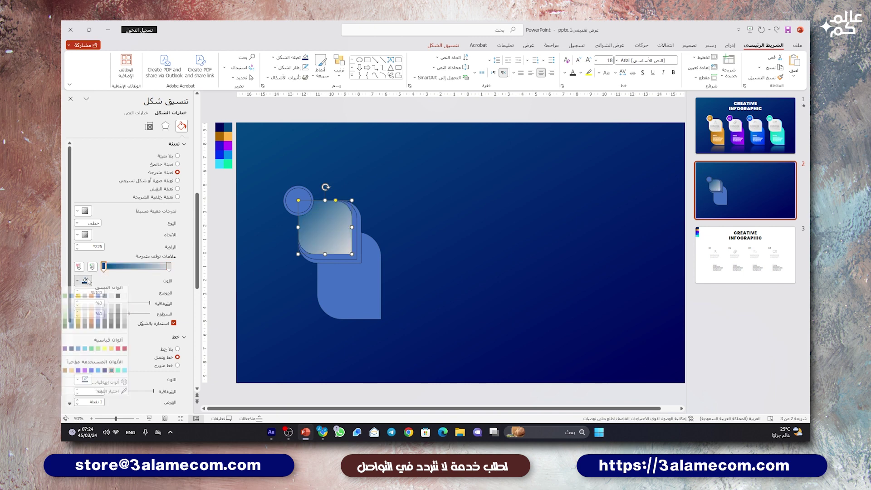
click(127, 304)
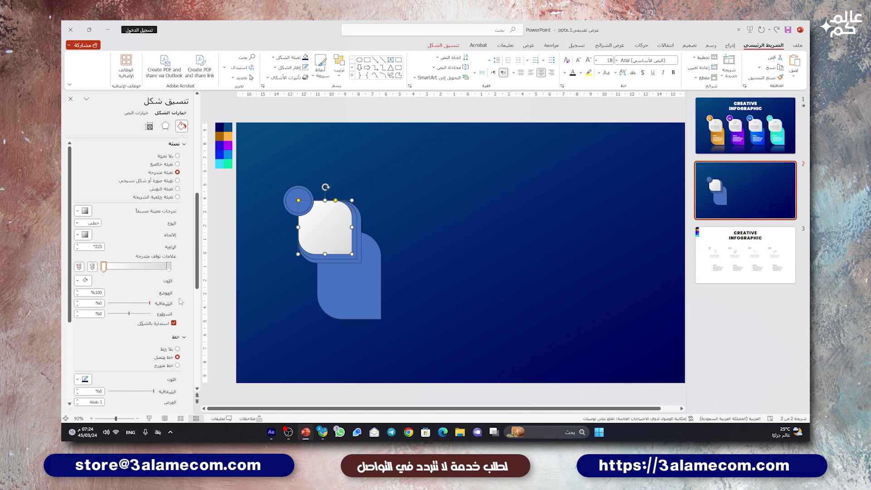
Step: Give the front square a two-stop gradient outline and thicken it
scroll(181, 302, down, 3)
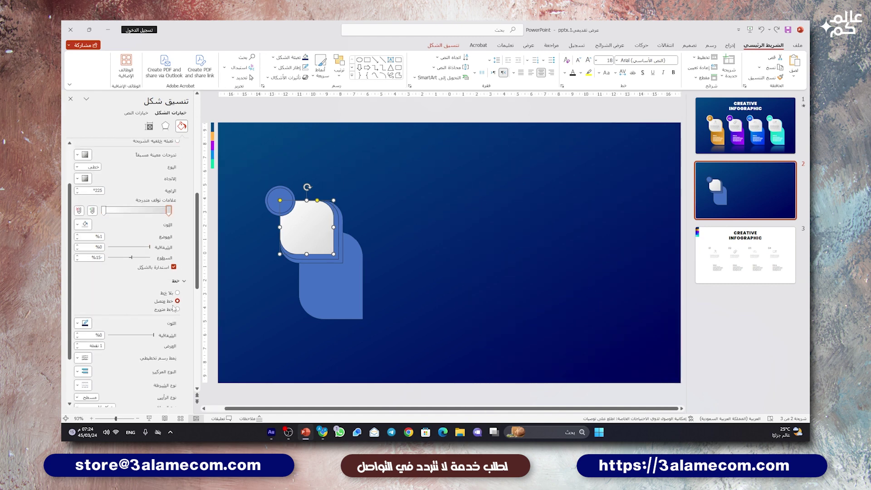
click(177, 309)
scroll(110, 345, down, 2)
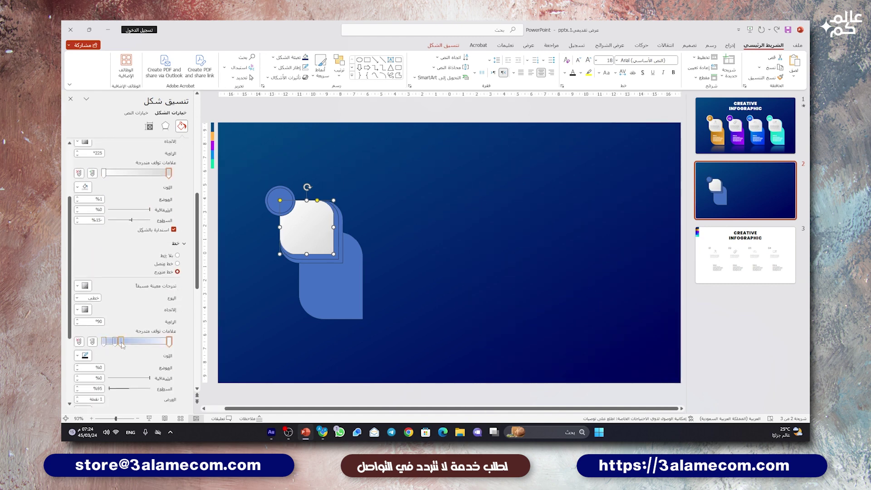
click(87, 356)
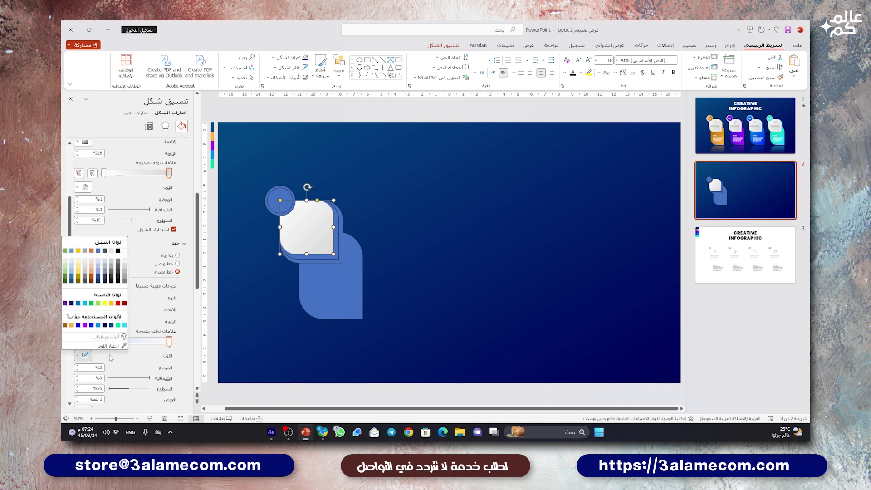
click(126, 267)
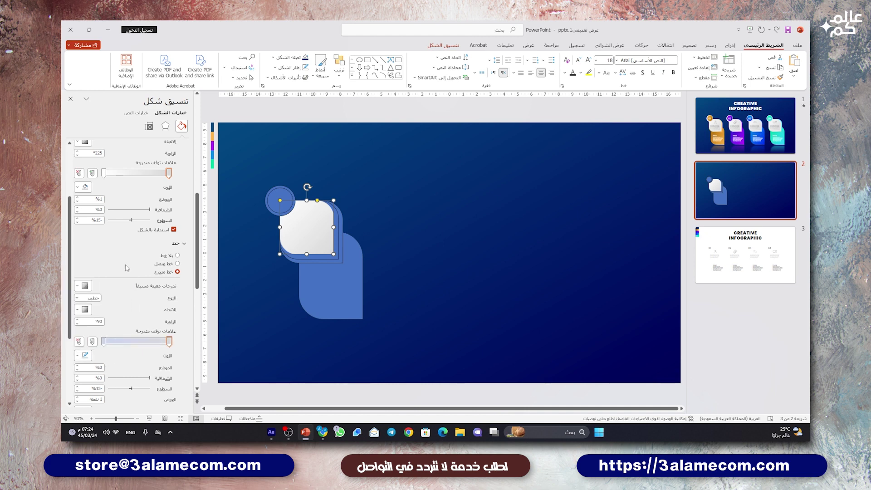
click(103, 341)
click(85, 356)
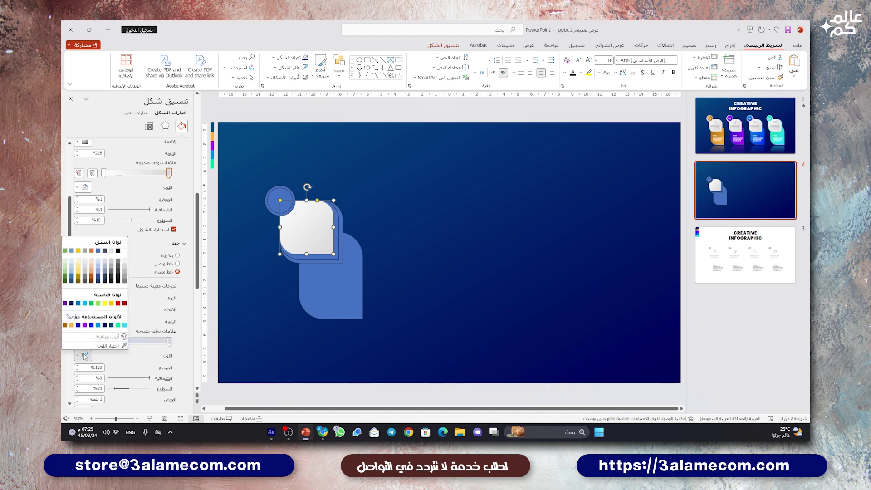
click(125, 262)
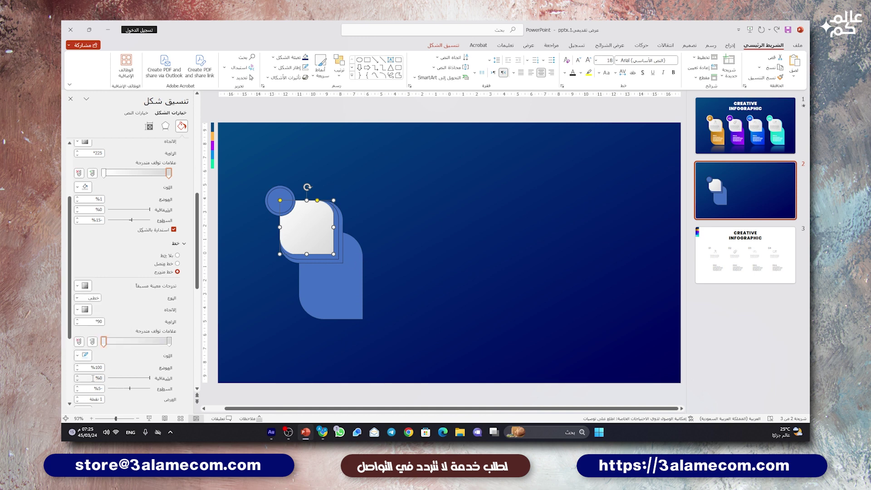
click(78, 398)
click(78, 398)
click(78, 398)
scroll(326, 277, up, 5)
Step: Thicken the white square's outline to 2 pt and angle its gradient at 225°
click(327, 277)
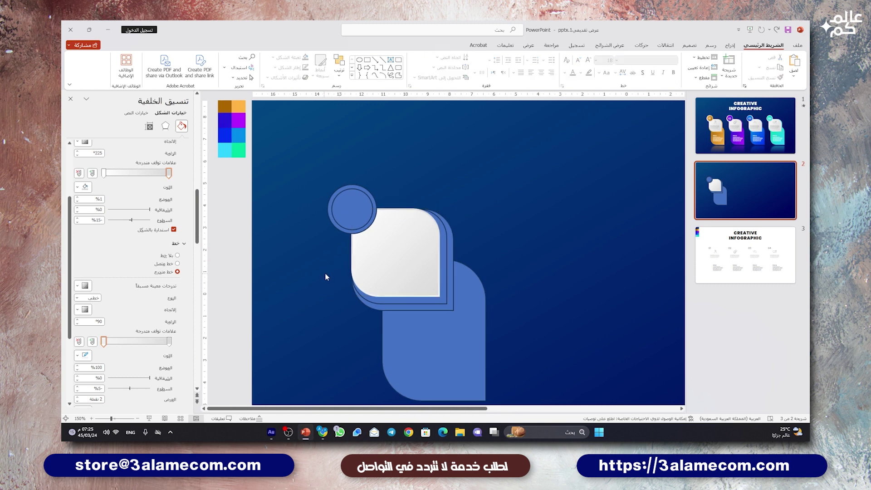
click(401, 269)
scroll(411, 275, up, 5)
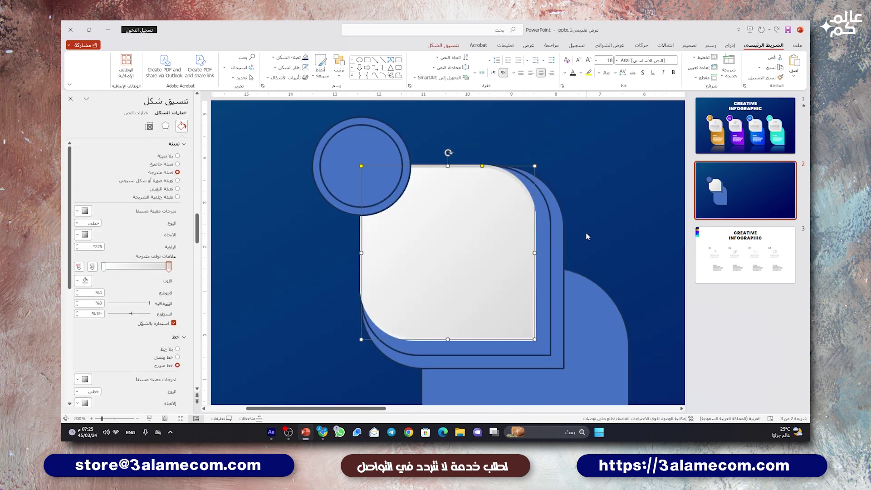
click(610, 219)
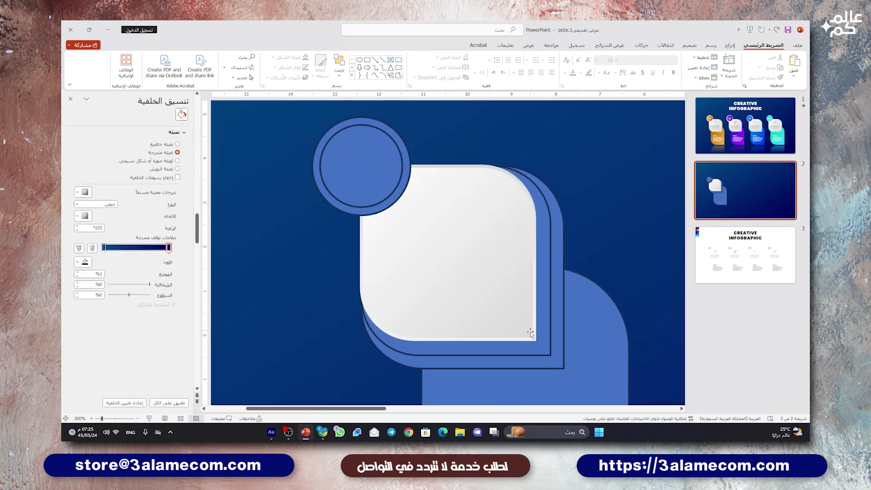
click(444, 334)
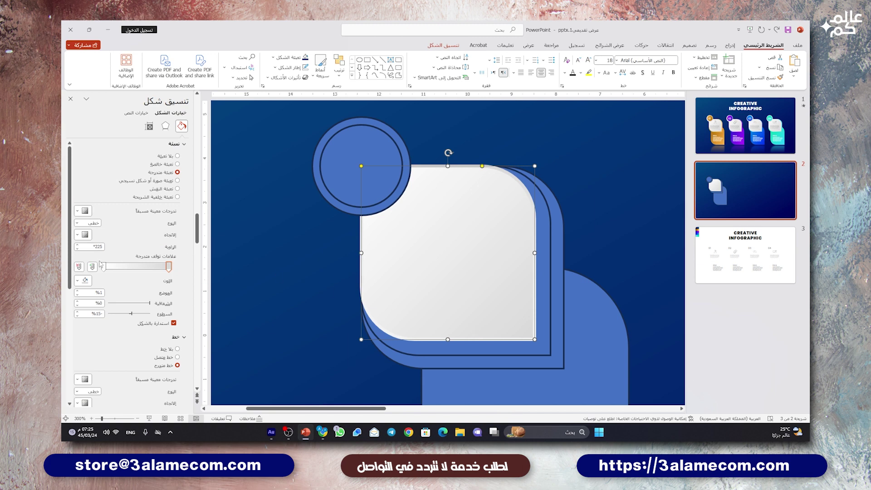
scroll(101, 265, down, 1)
scroll(98, 281, down, 1)
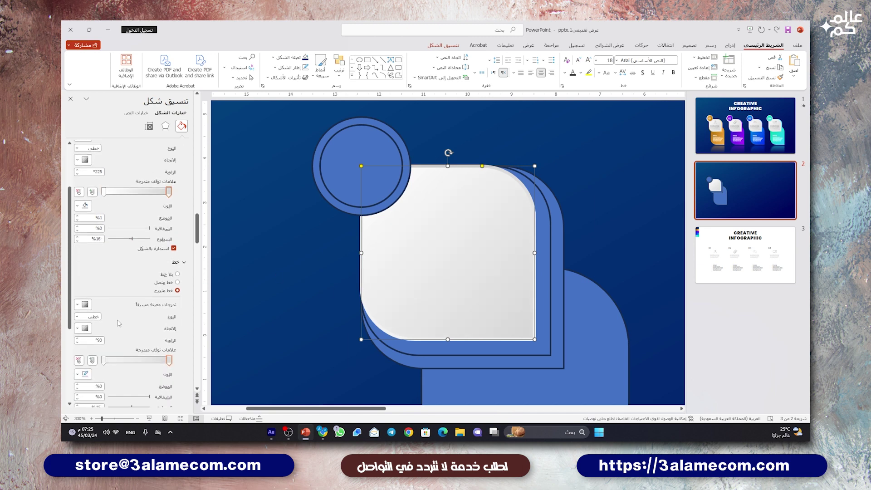
click(85, 328)
click(104, 361)
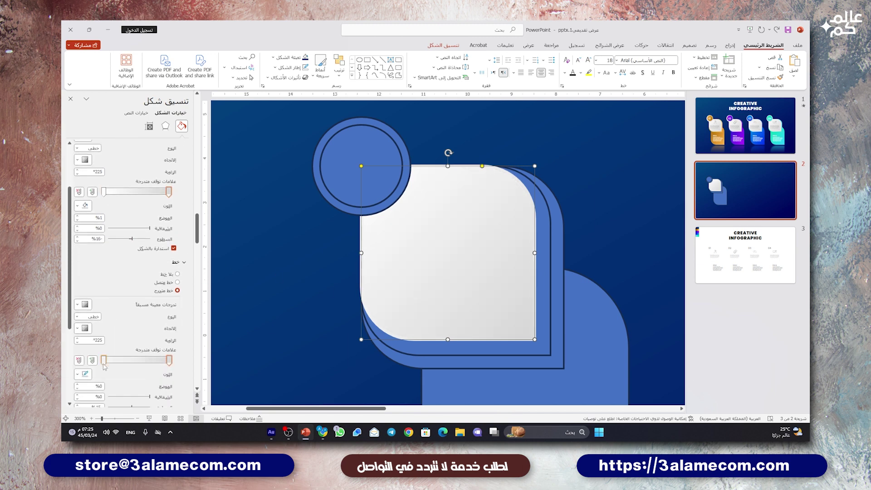
click(261, 332)
scroll(261, 331, down, 2)
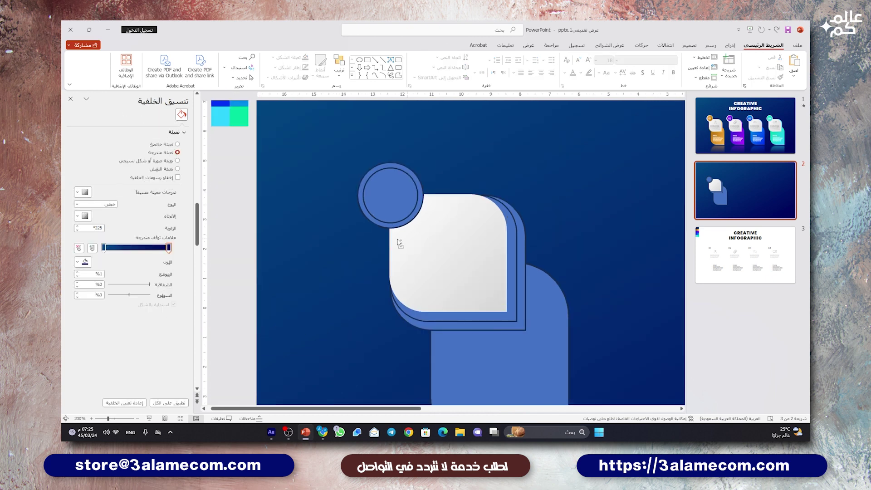
scroll(459, 315, down, 1)
scroll(458, 315, down, 2)
click(325, 259)
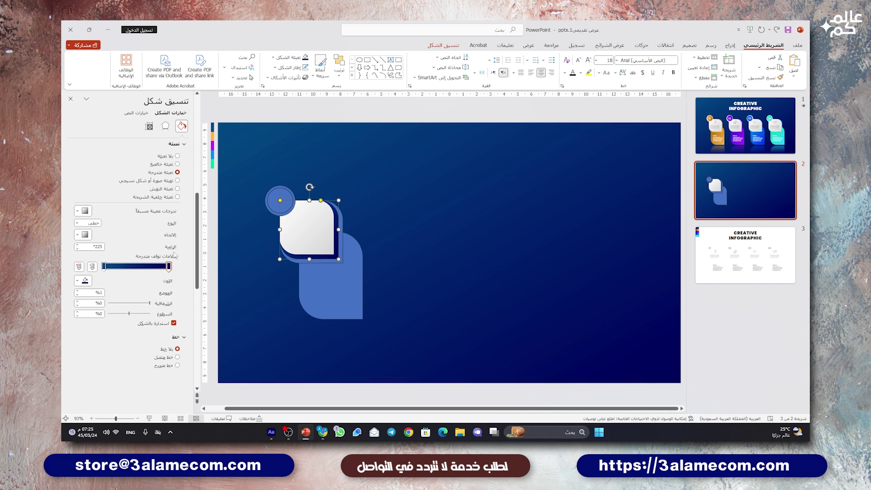
Step: Set the white card's fill gradient stops to light grey and white
click(84, 281)
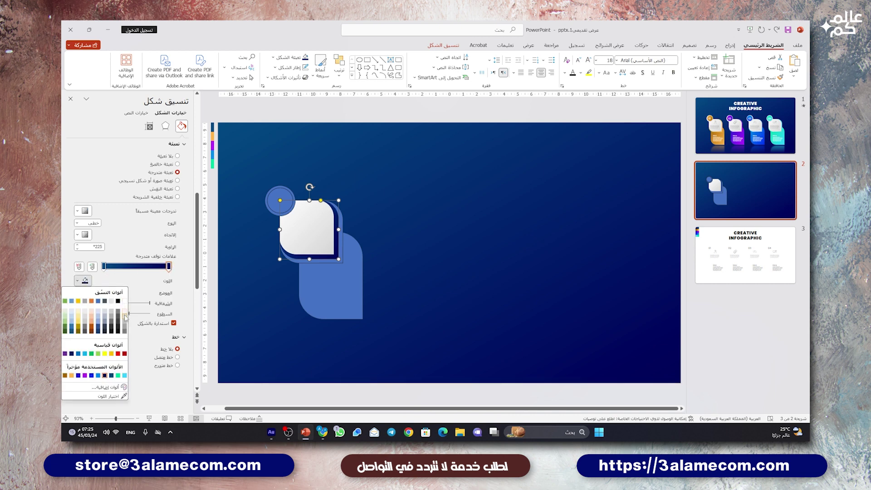
click(126, 317)
click(103, 267)
click(84, 280)
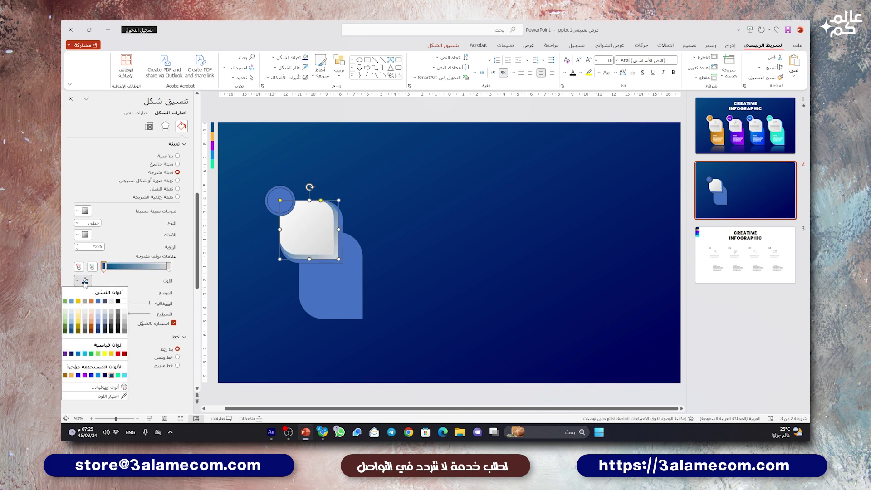
click(126, 313)
click(318, 238)
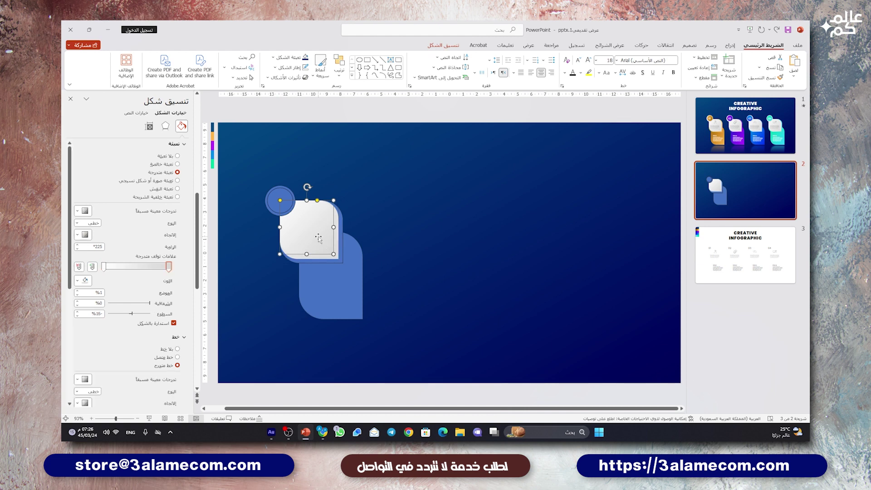
Step: Apply an outer offset shadow preset to the white card
click(165, 126)
click(181, 144)
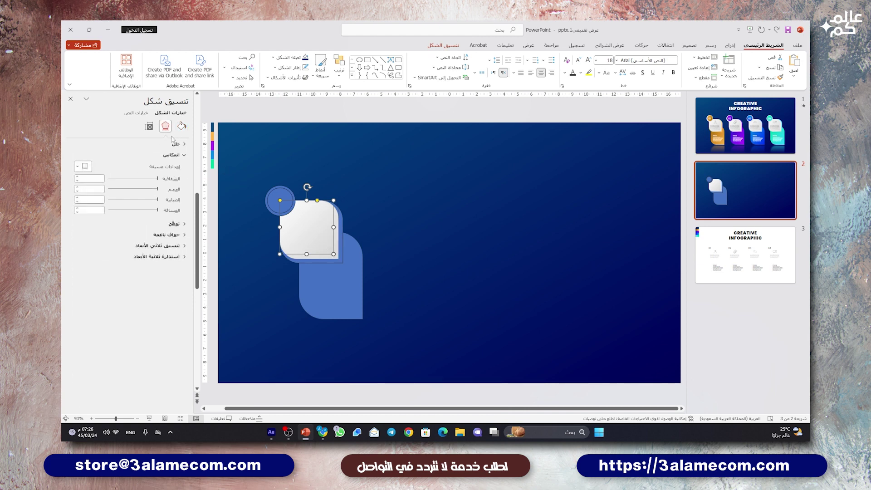
click(181, 144)
click(84, 155)
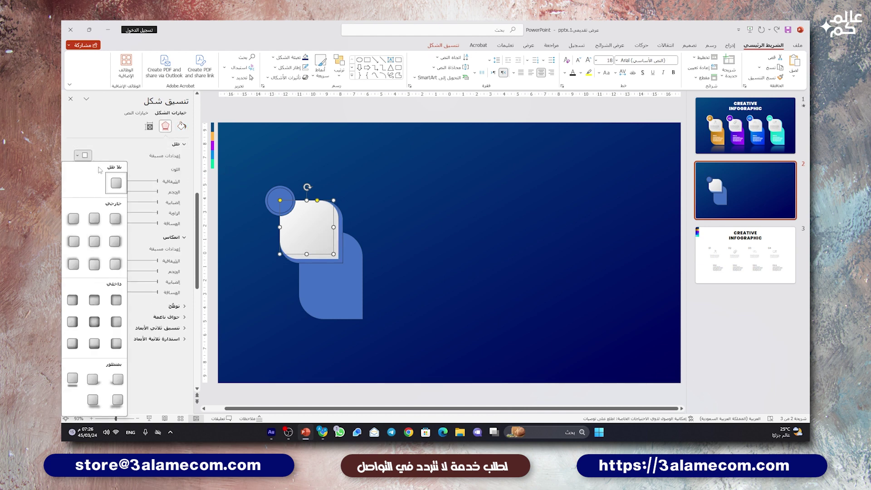
click(116, 218)
click(444, 205)
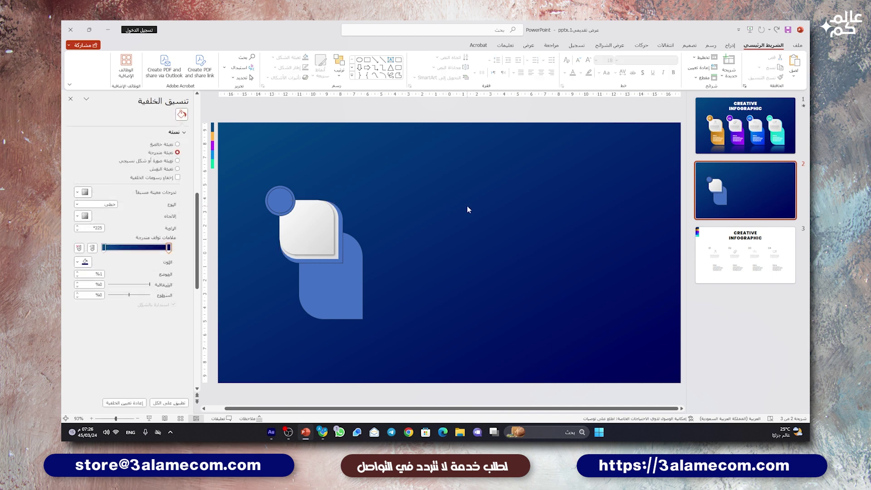
Step: Switch the square behind the white card to a gradient fill
click(338, 266)
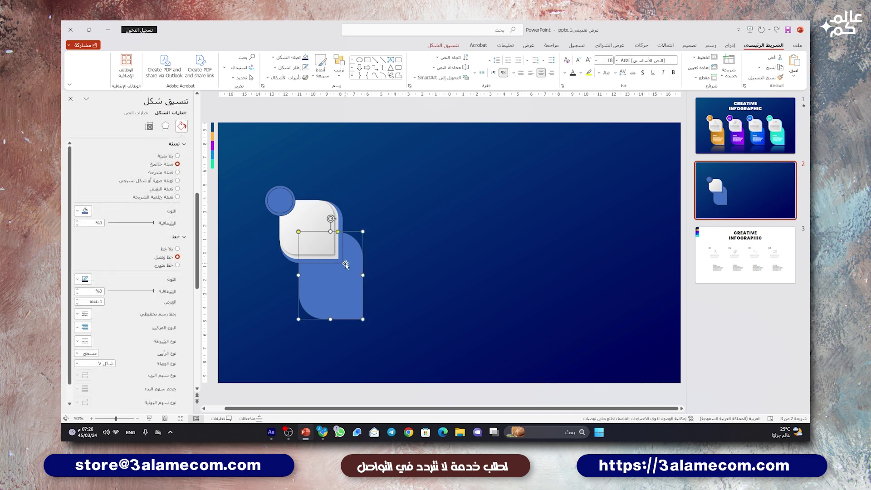
click(176, 173)
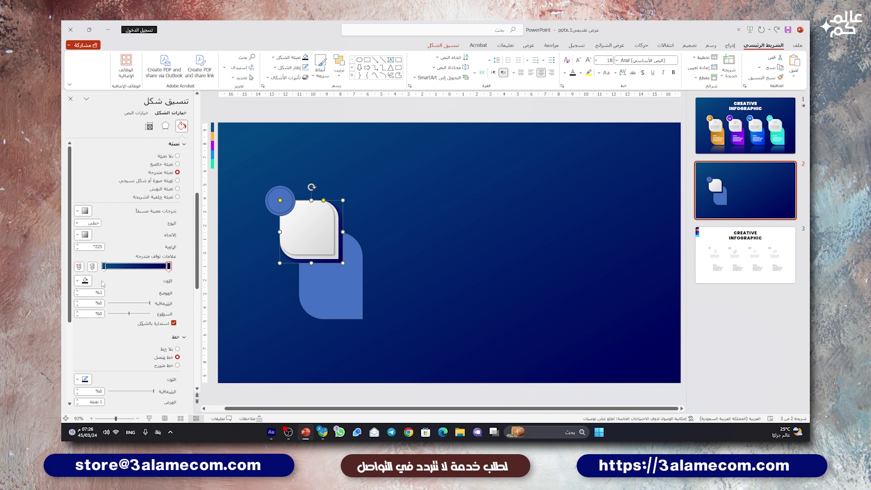
click(91, 283)
Step: Sample orange and darker orange with the Eyedropper for the back square's two gradient stops
click(111, 396)
scroll(270, 265, down, 2)
click(254, 164)
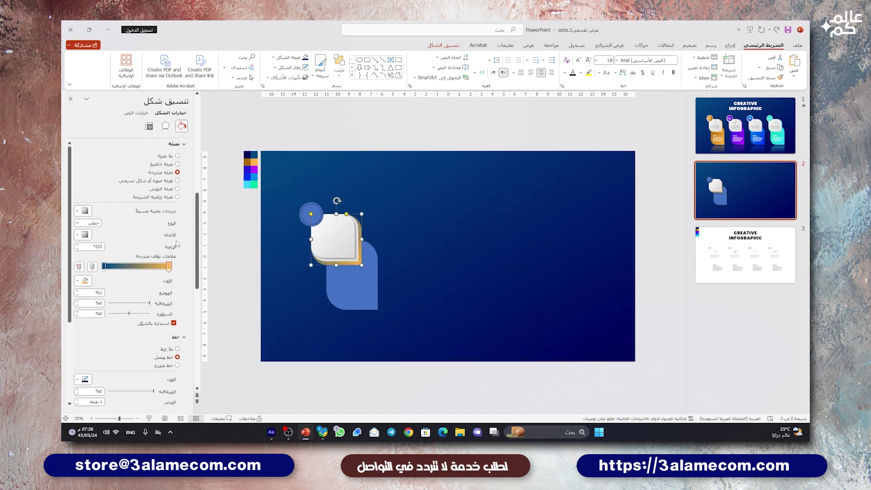
click(103, 266)
click(91, 280)
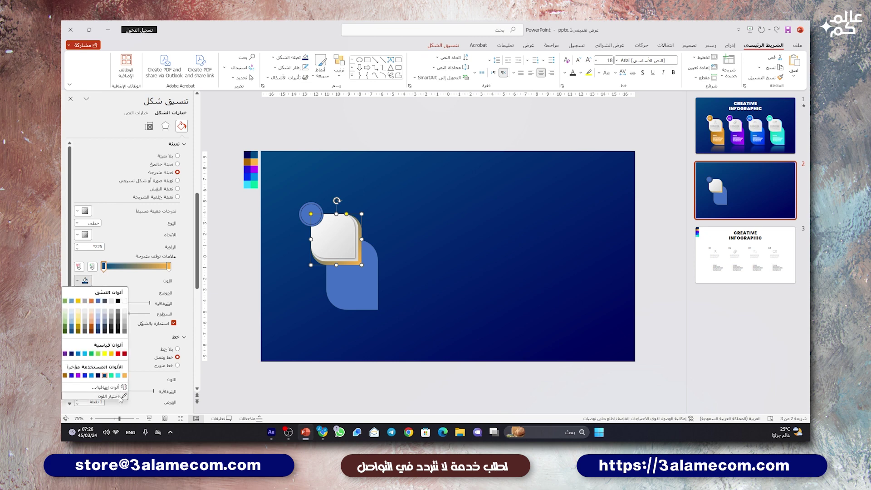
click(111, 398)
click(246, 157)
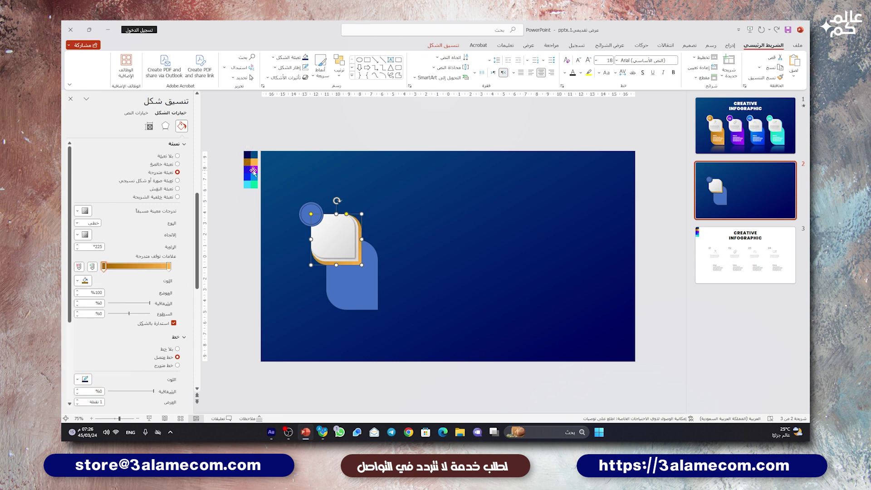
click(168, 266)
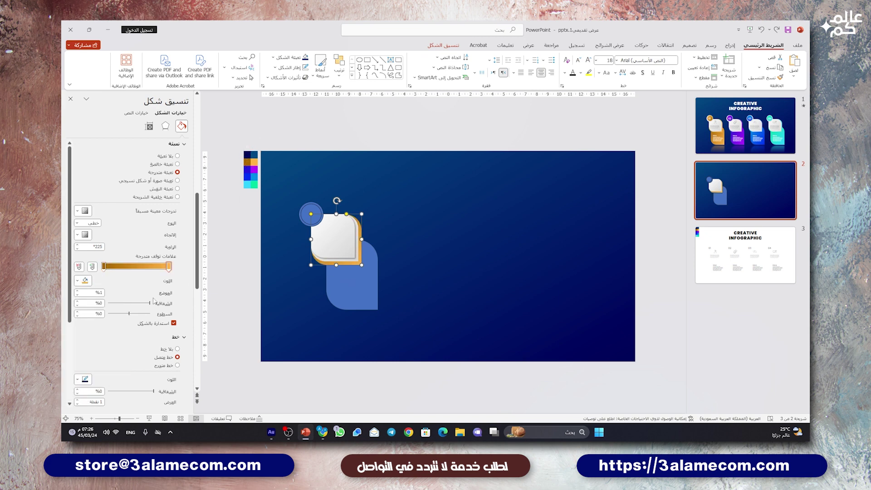
Step: Remove the back square's outline and add an outer shadow with 6 pt blur
click(178, 348)
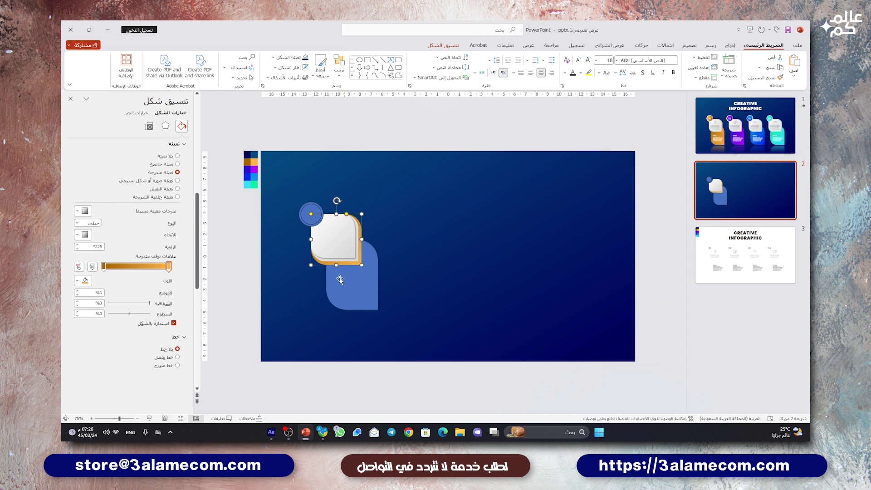
click(166, 127)
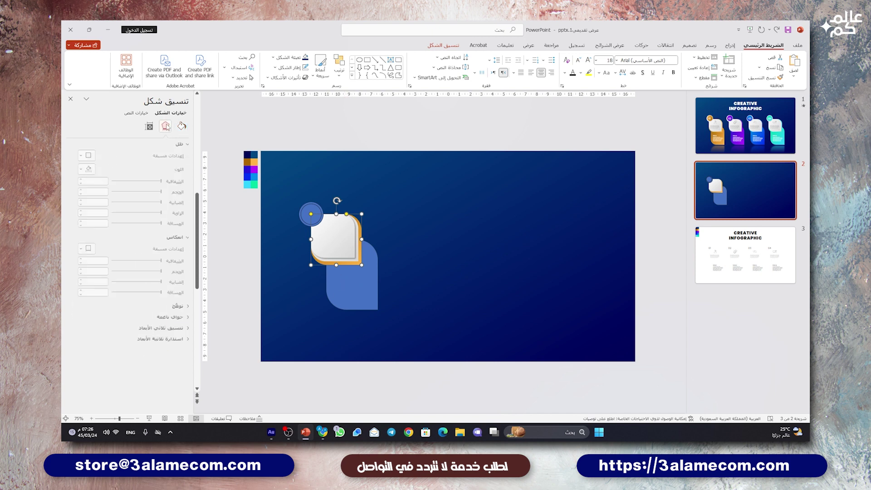
click(89, 157)
click(122, 227)
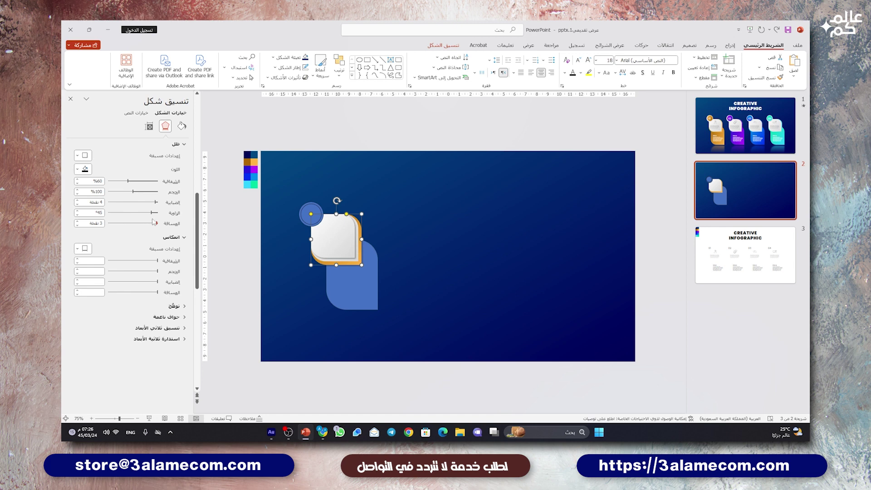
drag(155, 205, 153, 206)
click(371, 285)
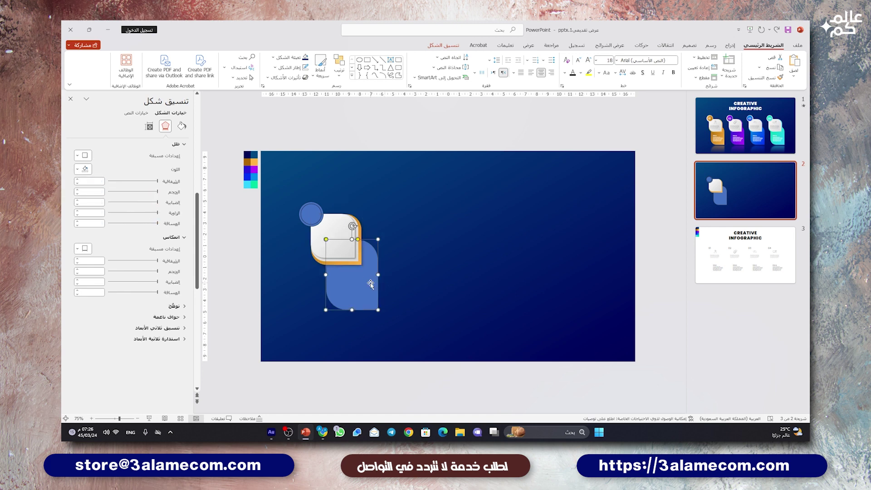
Step: Give the teardrop and the badge circle an orange gradient fill with a direction preset
click(181, 126)
click(177, 172)
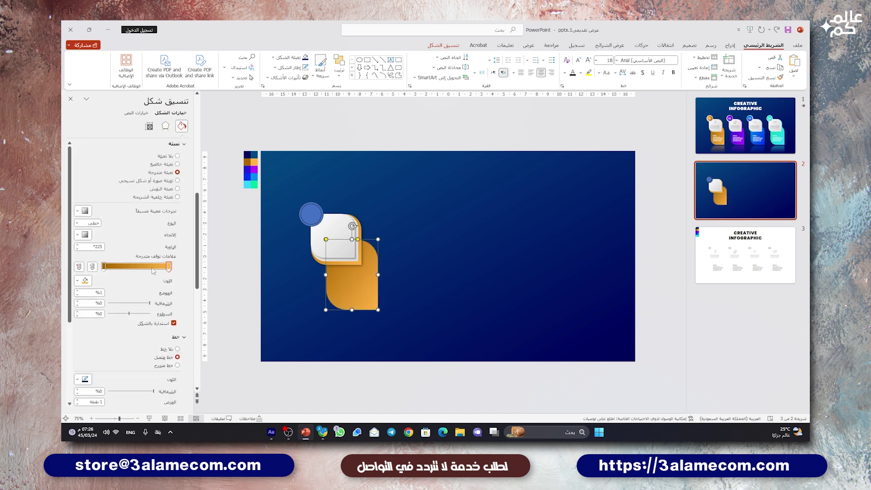
click(315, 213)
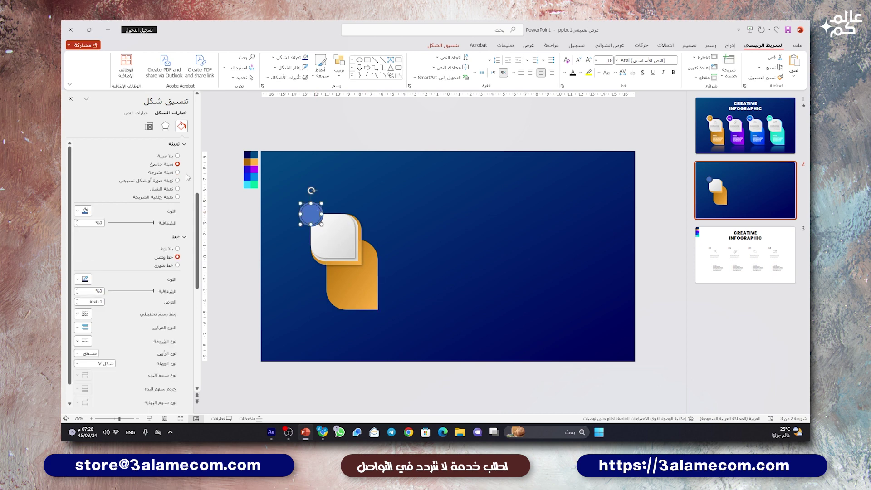
click(157, 175)
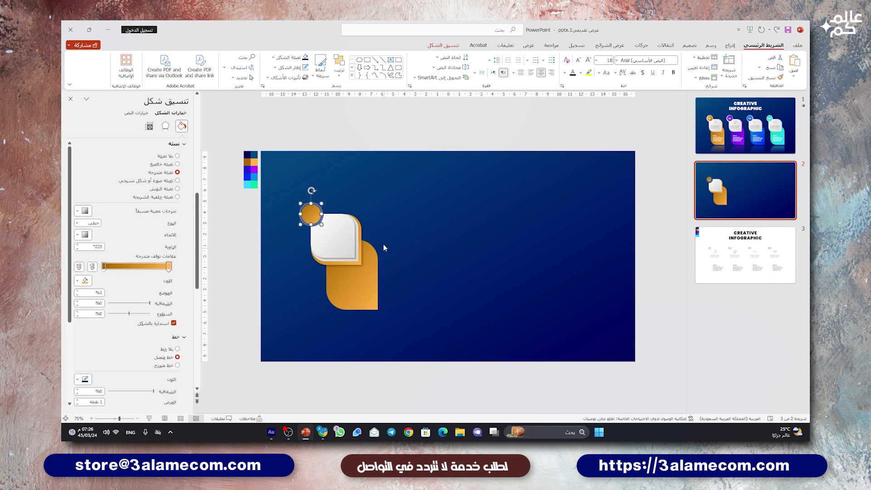
click(83, 235)
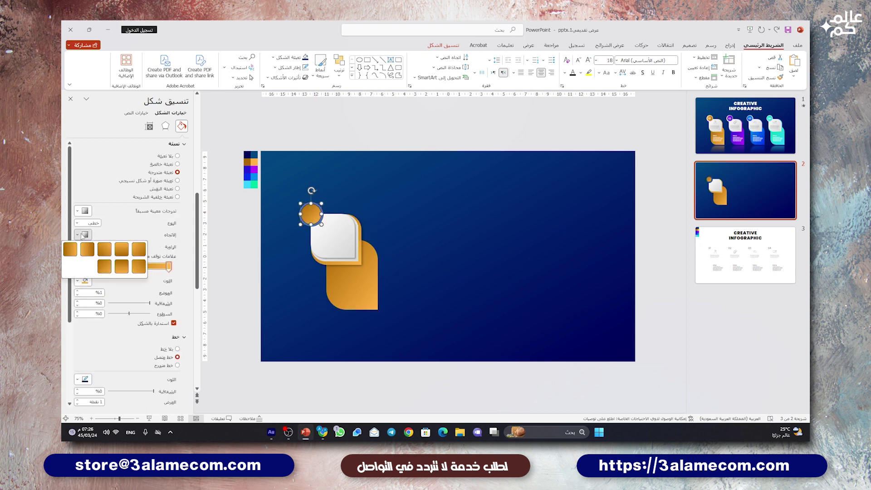
click(122, 262)
click(325, 191)
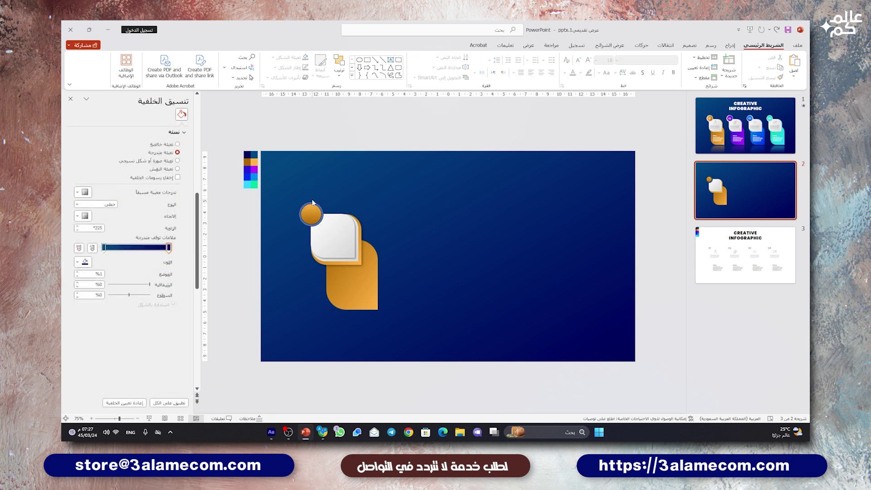
Step: Set the circle's fill to gradient again, then marquee-select all the card's shapes
click(313, 200)
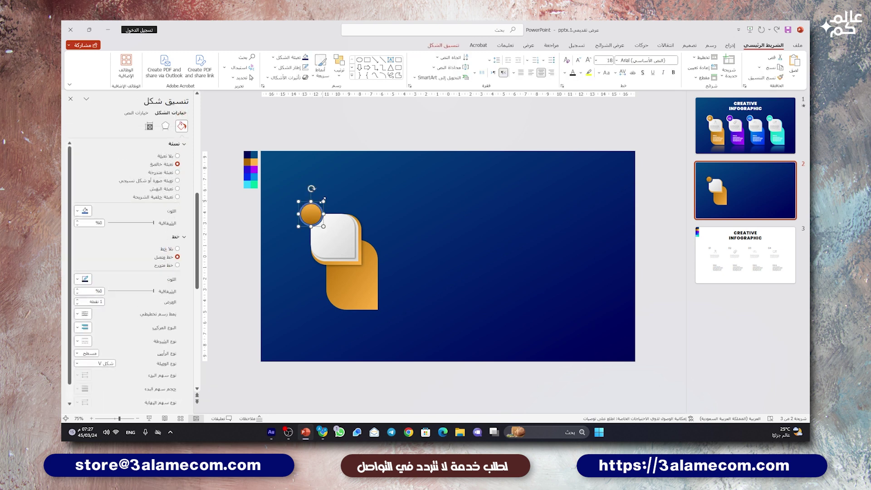
click(339, 222)
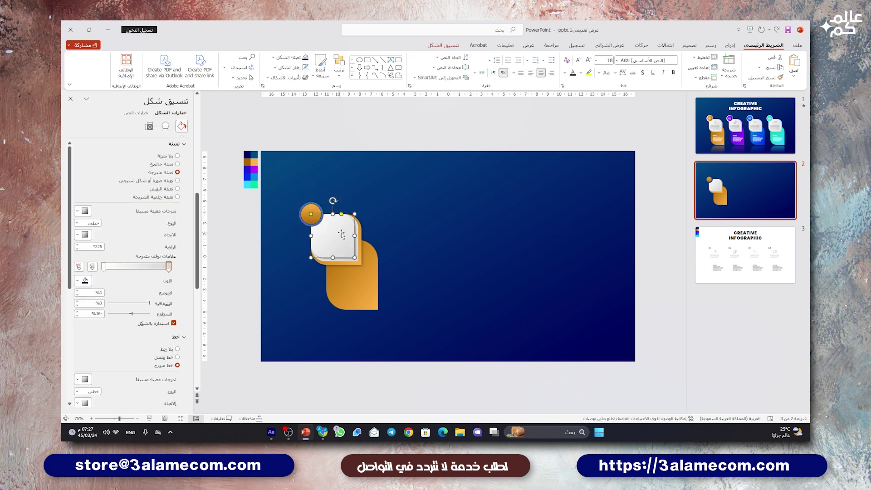
click(309, 203)
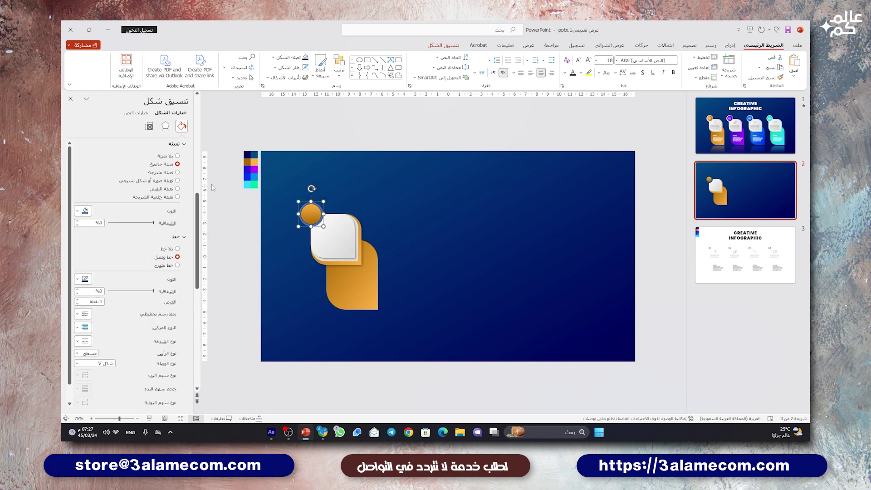
click(163, 173)
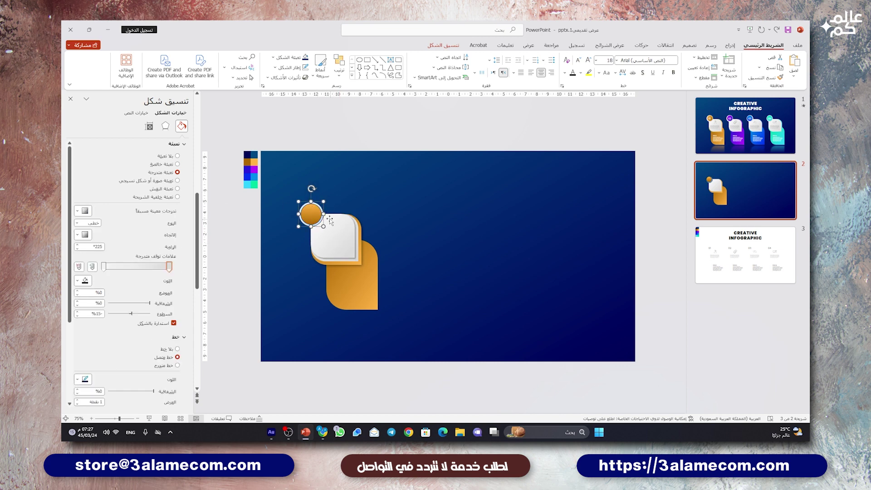
click(369, 206)
drag(414, 183, 295, 325)
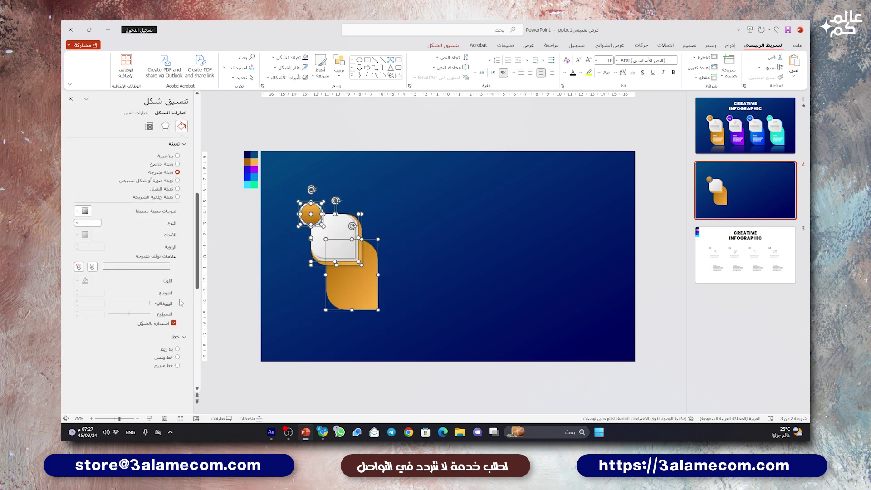
click(269, 306)
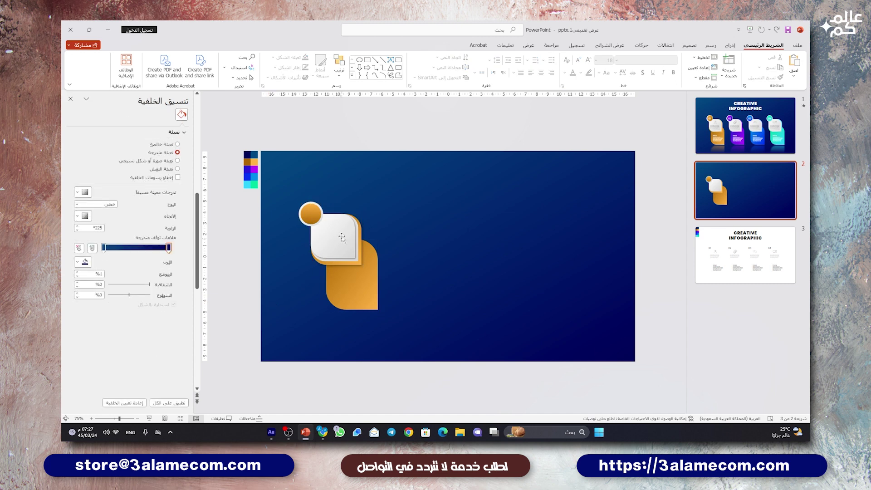
click(339, 249)
scroll(345, 245, up, 5)
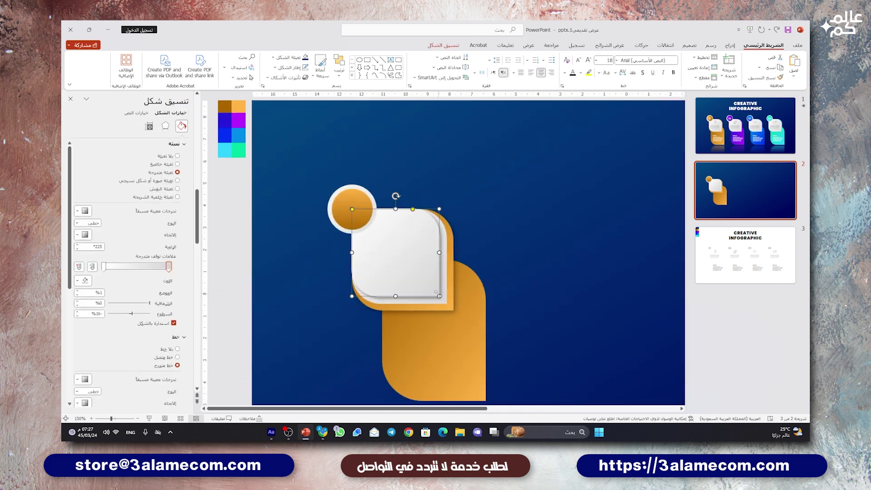
key(Escape)
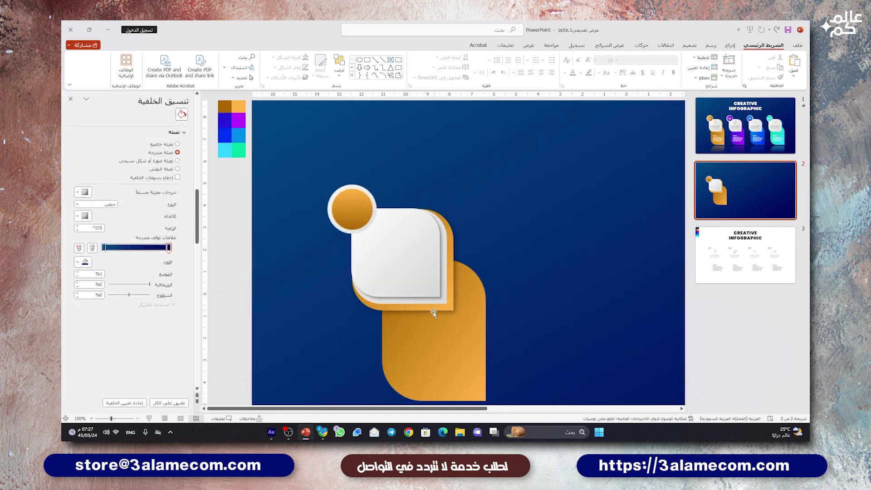
scroll(453, 313, down, 5)
scroll(454, 313, down, 1)
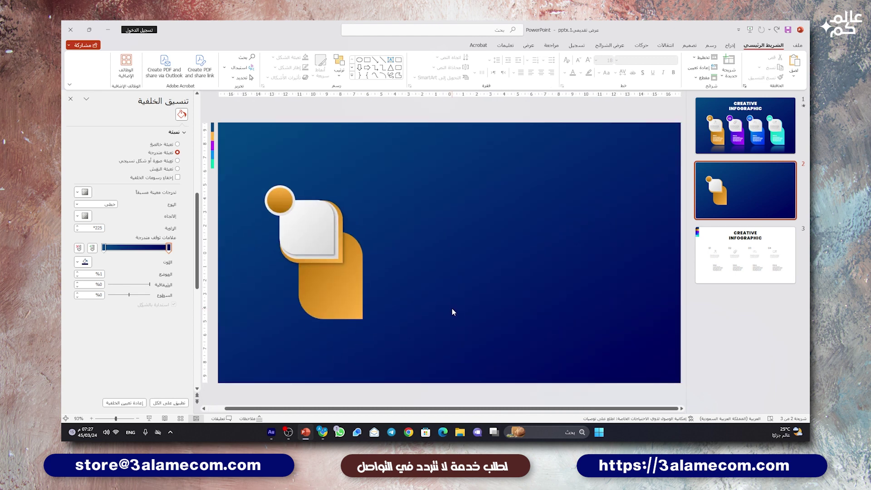
drag(426, 156, 252, 358)
Step: Group the card's shapes into one object and Ctrl+drag a duplicate to its right
right_click(310, 298)
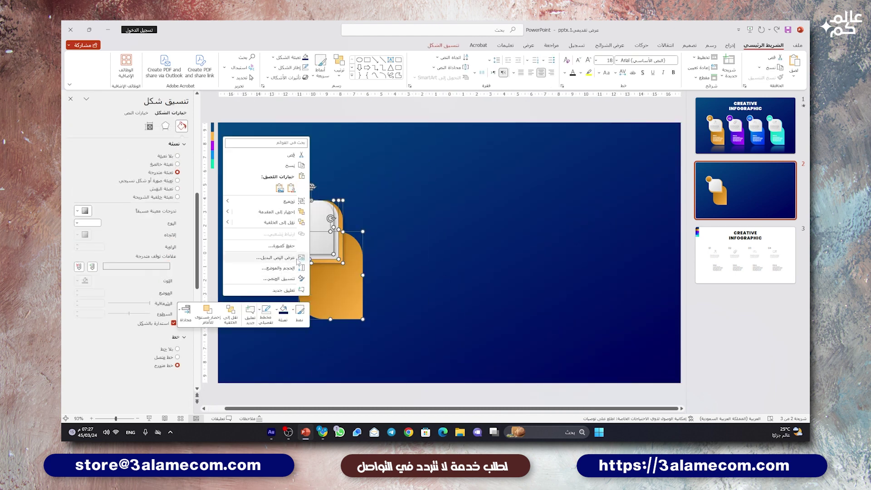
mouse_move(267, 201)
click(203, 201)
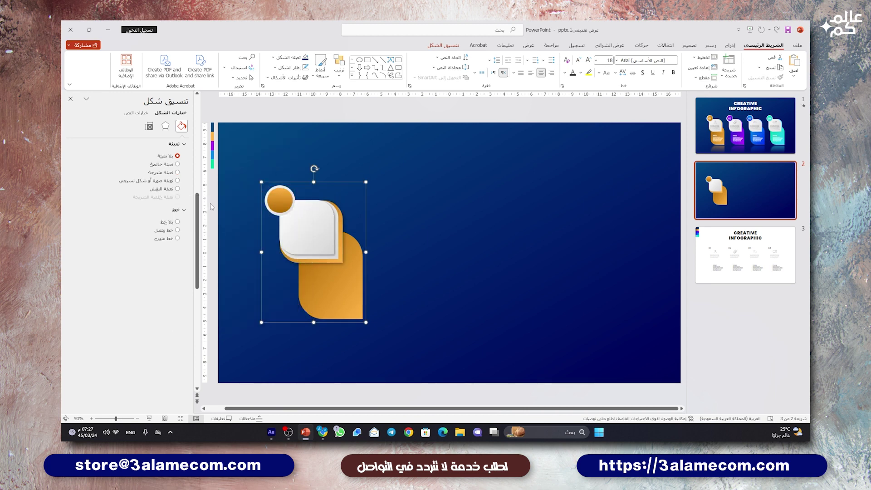
key(Escape)
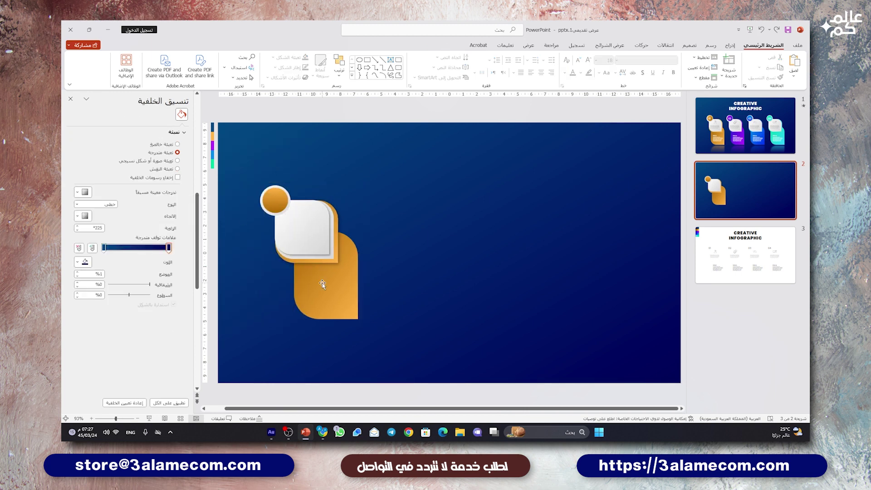
ctrl+drag(325, 287, 417, 282)
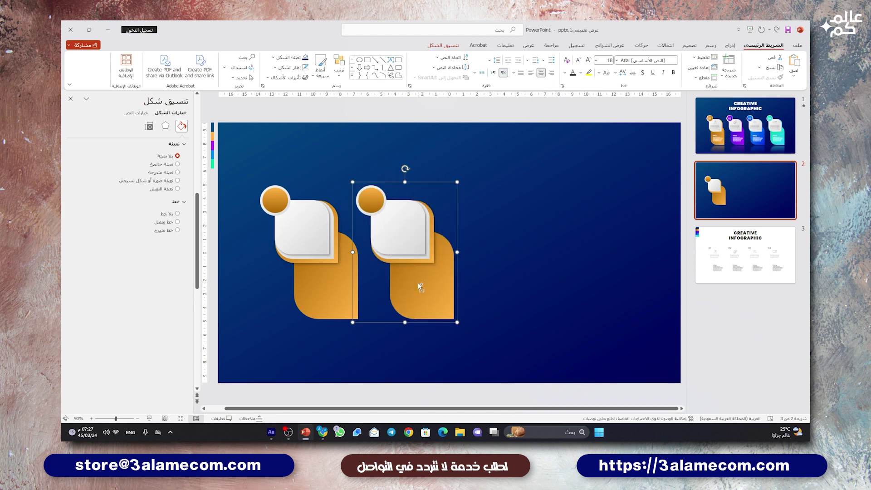
shift+click(324, 287)
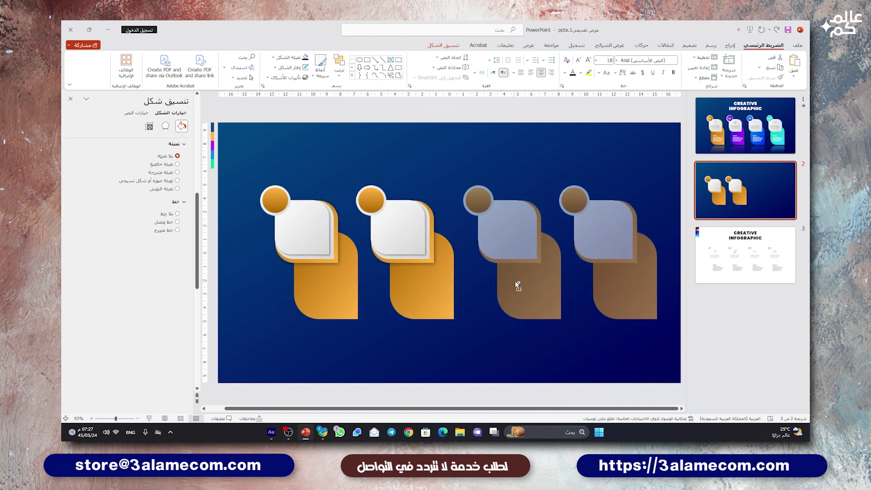
Step: Duplicate the two cards to make four and distribute them horizontally
ctrl+drag(324, 287, 515, 281)
click(497, 342)
ctrl+scroll(528, 341, down, 2)
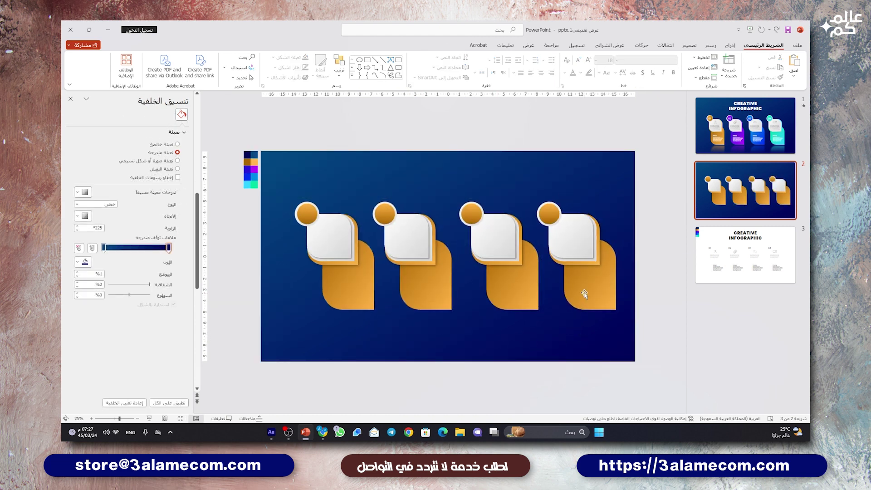
drag(583, 293, 567, 292)
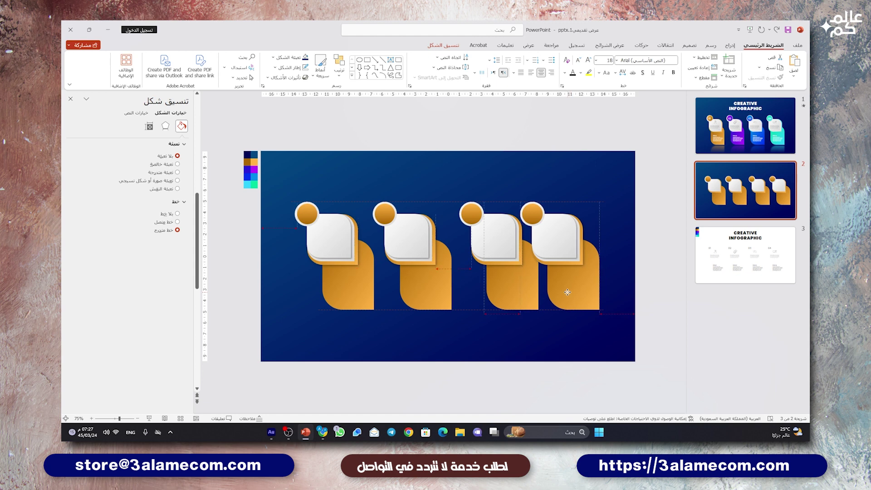
drag(333, 276, 332, 276)
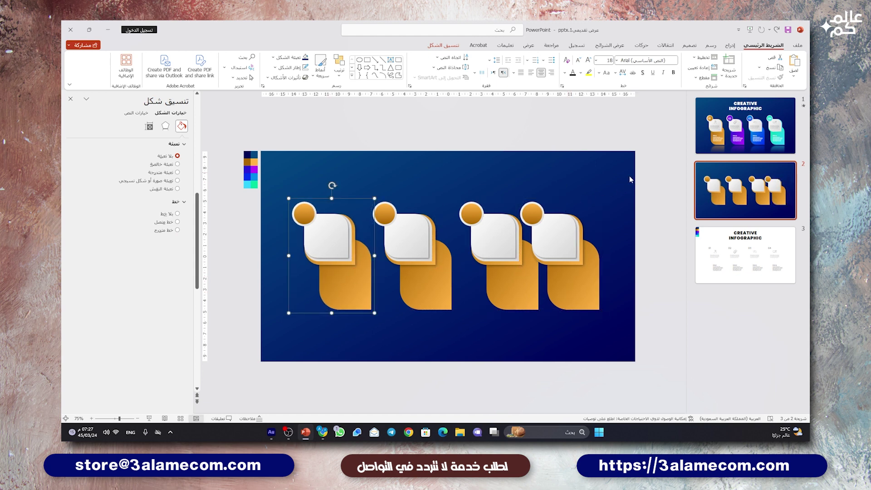
drag(629, 176, 270, 348)
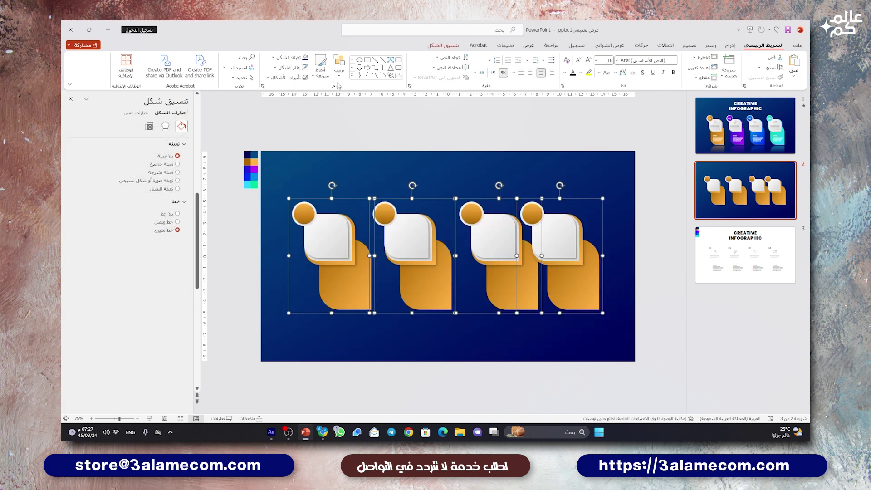
click(338, 74)
mouse_move(316, 196)
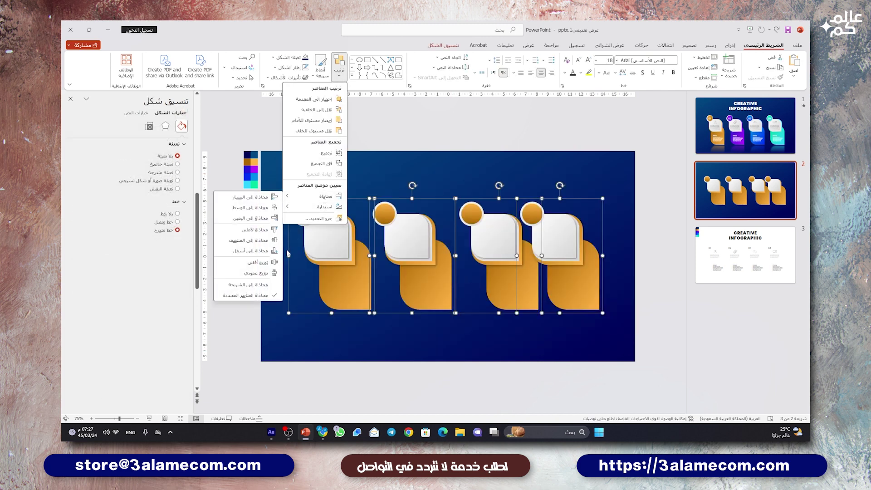
click(259, 262)
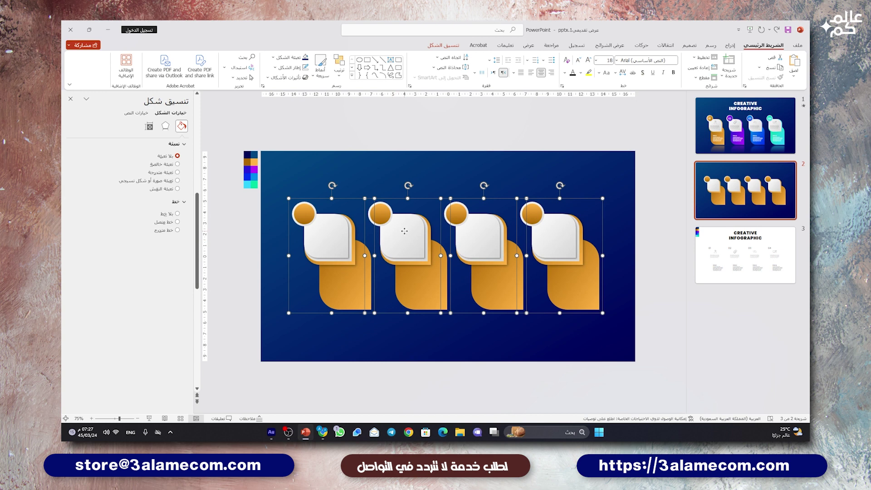
Step: Group the four cards, centre them horizontally, move them down slightly, then ungroup
right_click(405, 231)
click(303, 290)
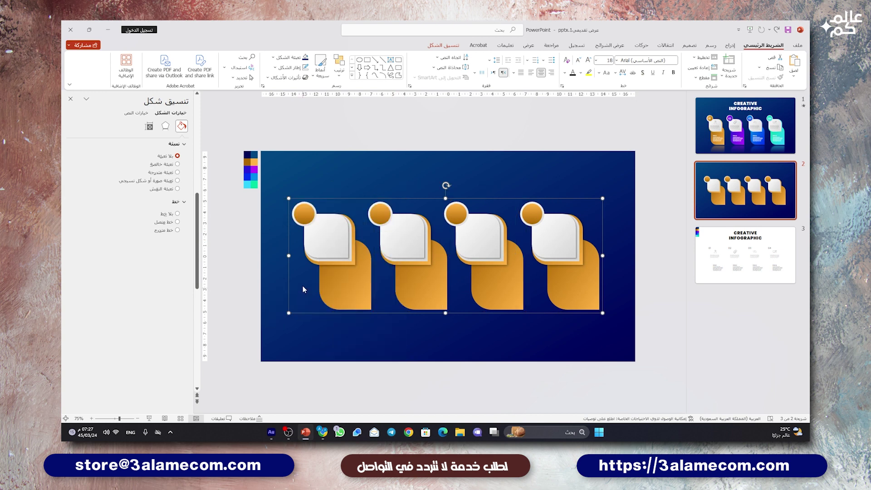
click(339, 68)
mouse_move(320, 196)
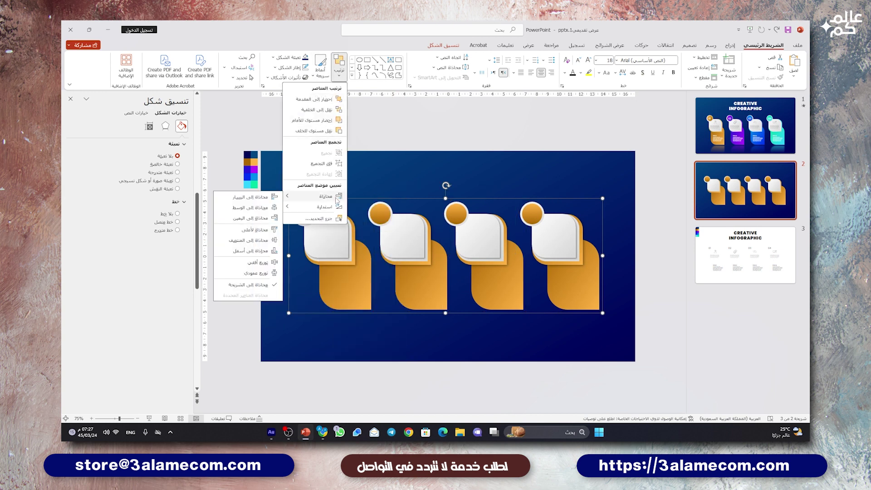
click(273, 207)
drag(402, 233, 403, 239)
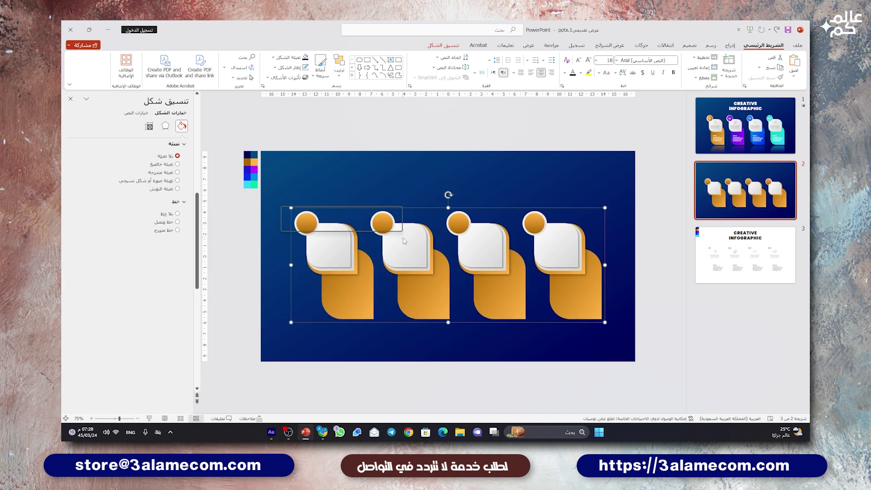
right_click(402, 239)
mouse_move(367, 302)
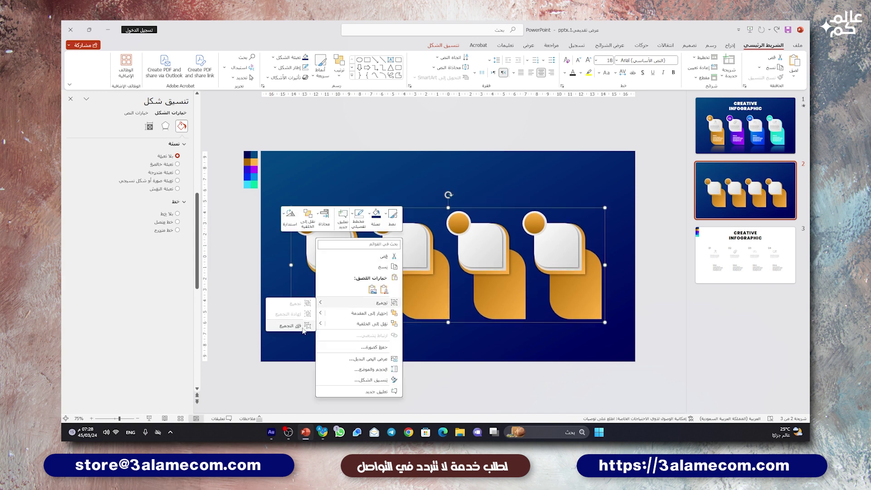
click(294, 326)
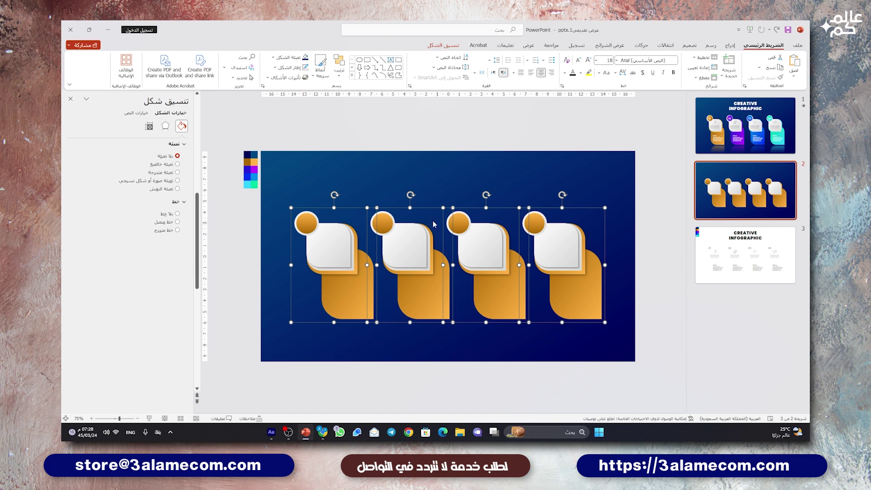
Step: Apply a reflection variation to the four cards and raise its blur to 12 pt
click(165, 126)
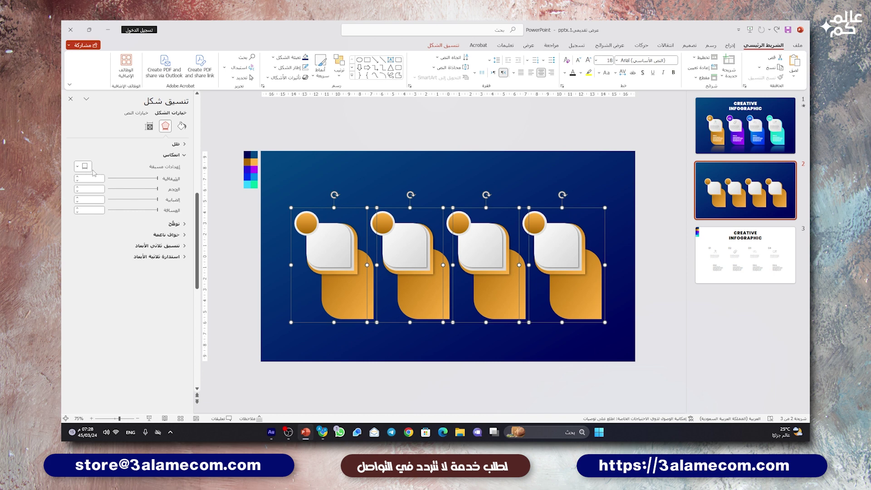
click(85, 166)
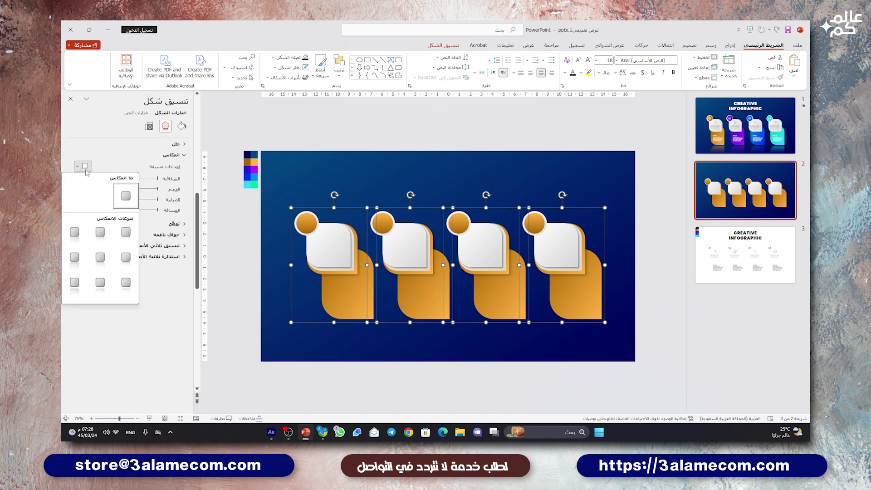
click(109, 235)
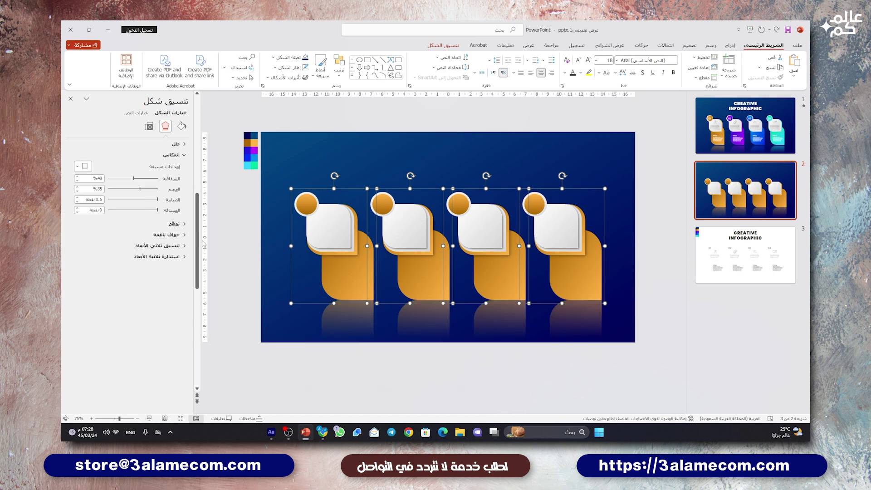
drag(157, 199, 152, 211)
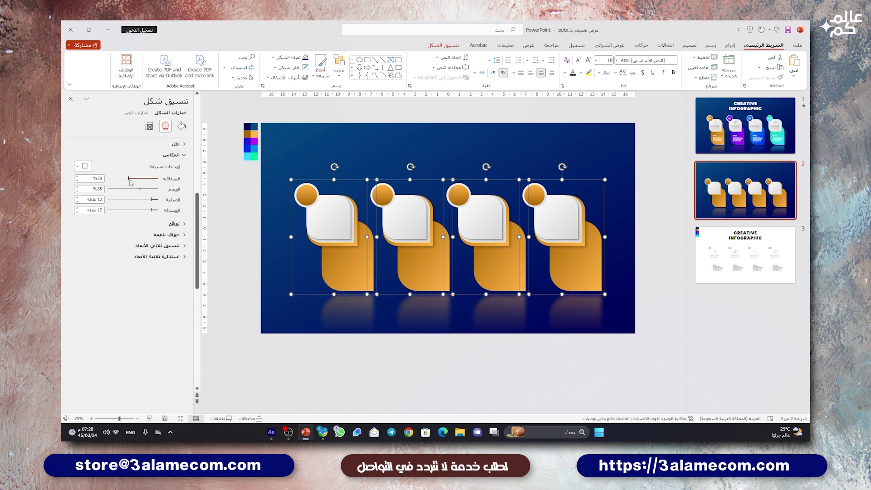
click(280, 167)
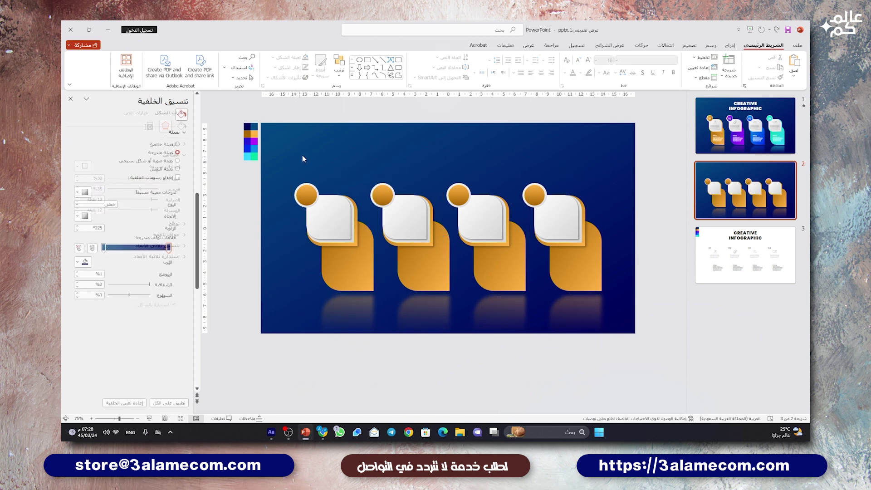
Step: Recolour card two's lower shape with a purple to blue-violet gradient using the Eyedropper
click(422, 282)
click(422, 281)
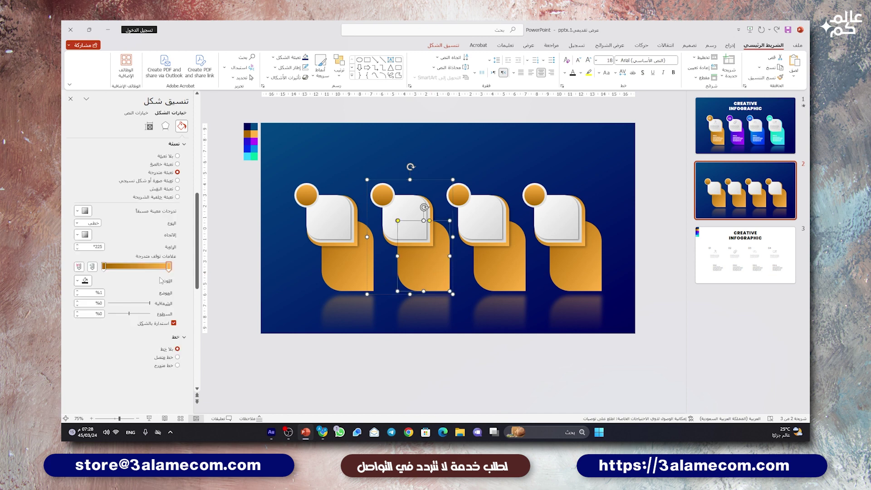
click(79, 281)
click(112, 396)
click(254, 141)
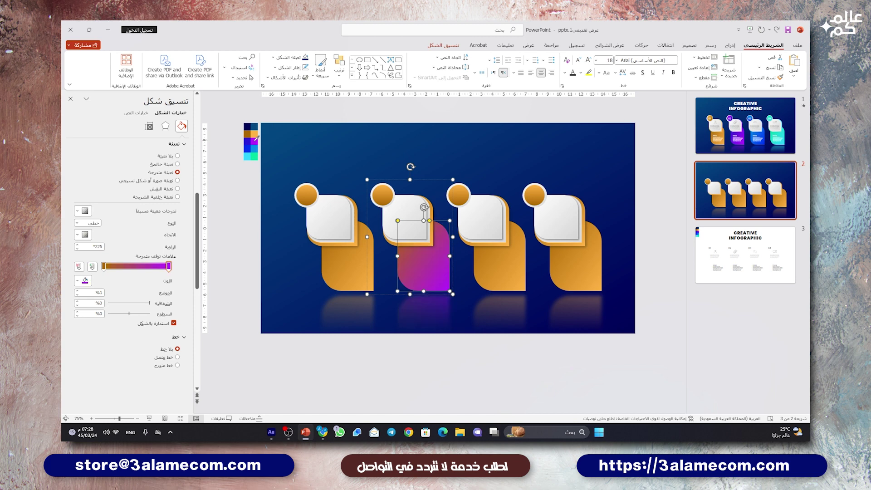
click(103, 266)
click(79, 281)
click(112, 397)
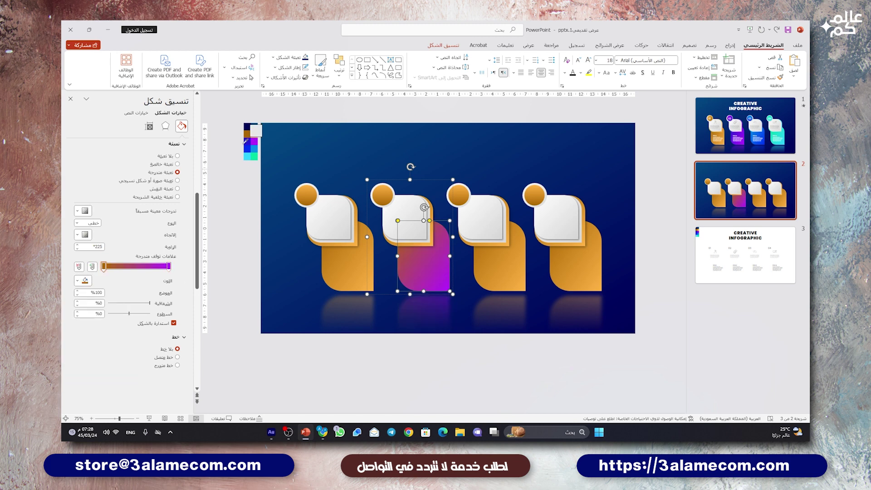
click(246, 142)
Step: Set card two's square backing gradient stops to blue-violet and violet
click(412, 245)
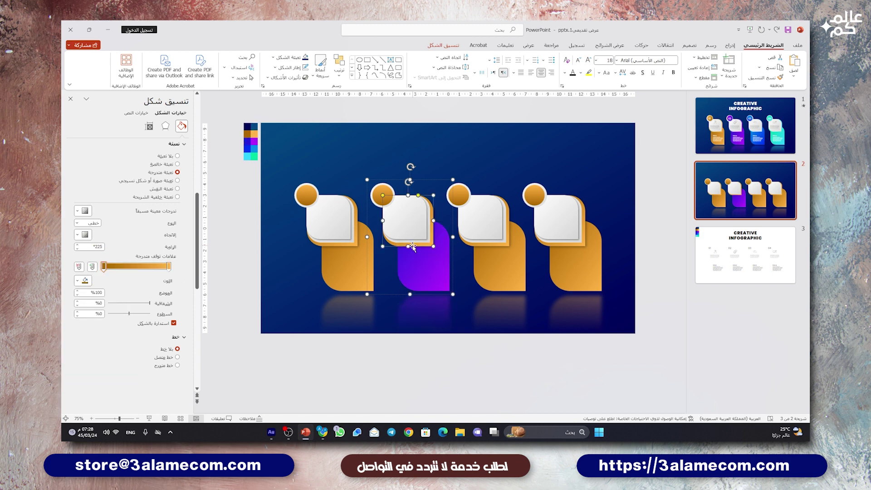
click(84, 281)
click(125, 375)
click(168, 266)
click(84, 280)
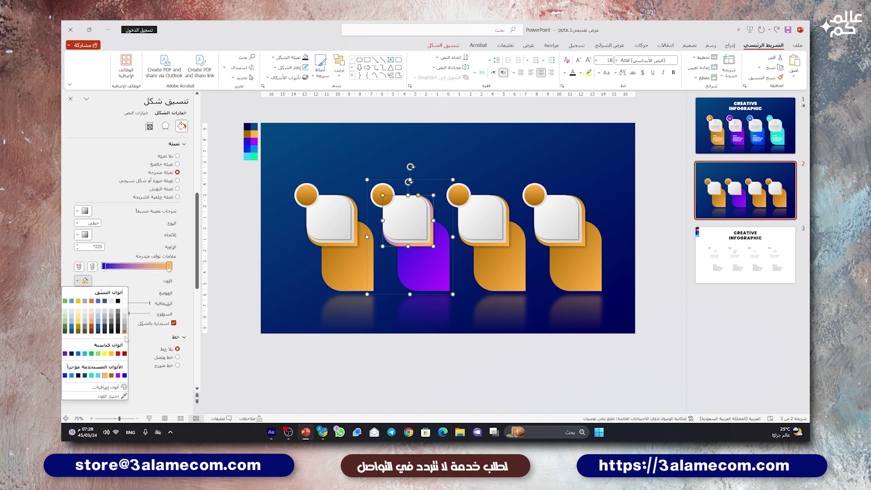
click(118, 375)
Step: Give card two's number circle a purple-violet gradient, then select card three's lower shape
click(382, 195)
click(85, 280)
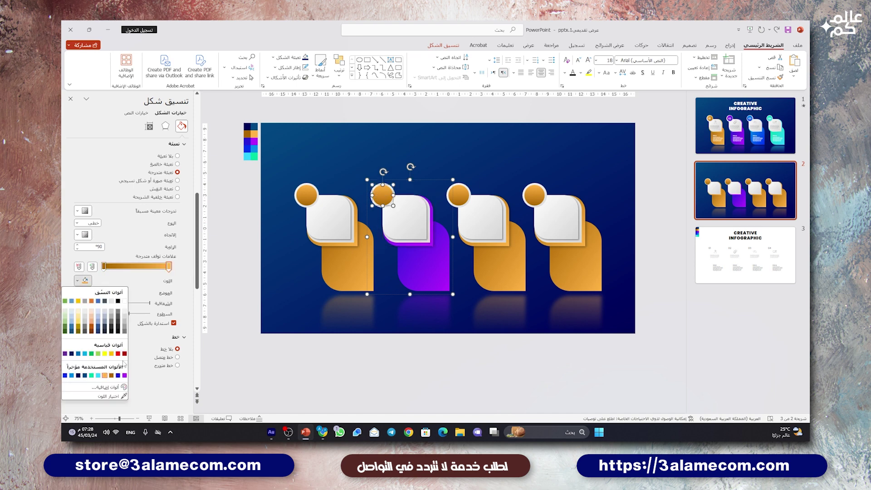
click(125, 375)
click(103, 266)
click(85, 280)
click(118, 376)
key(Escape)
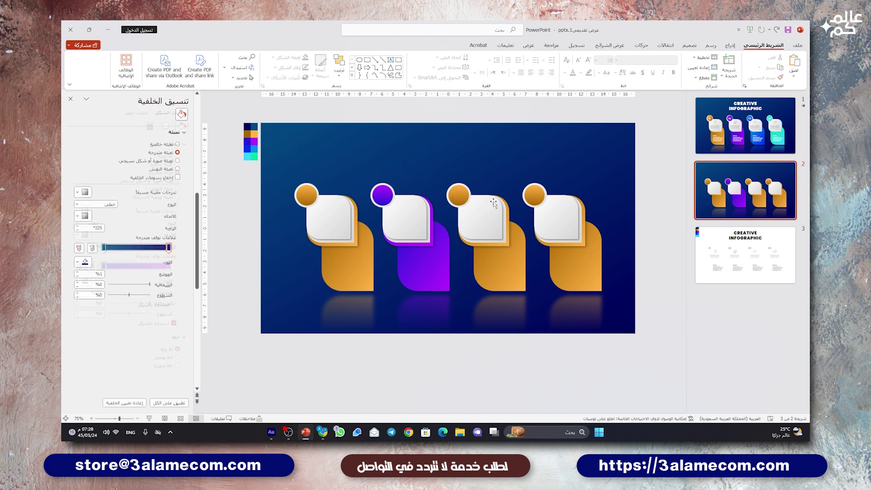
click(507, 270)
click(522, 274)
Step: Set both gradient stops of card three's lower shape to sampled blue
click(104, 267)
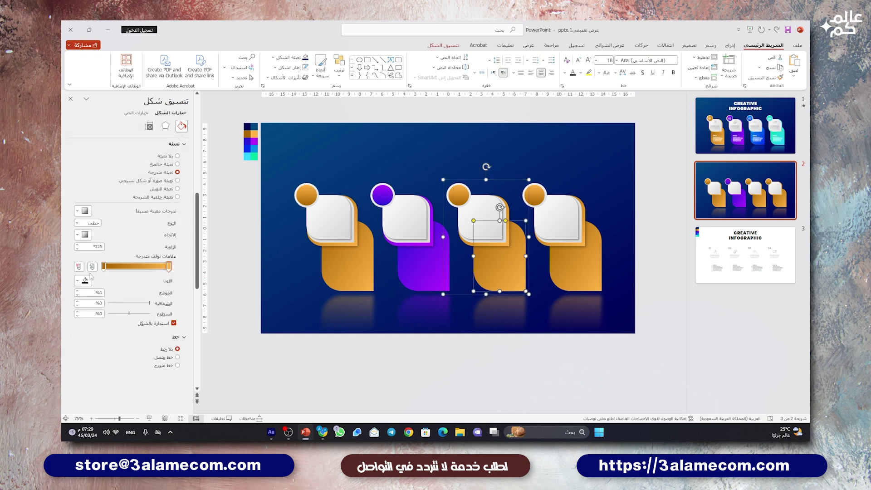
click(84, 280)
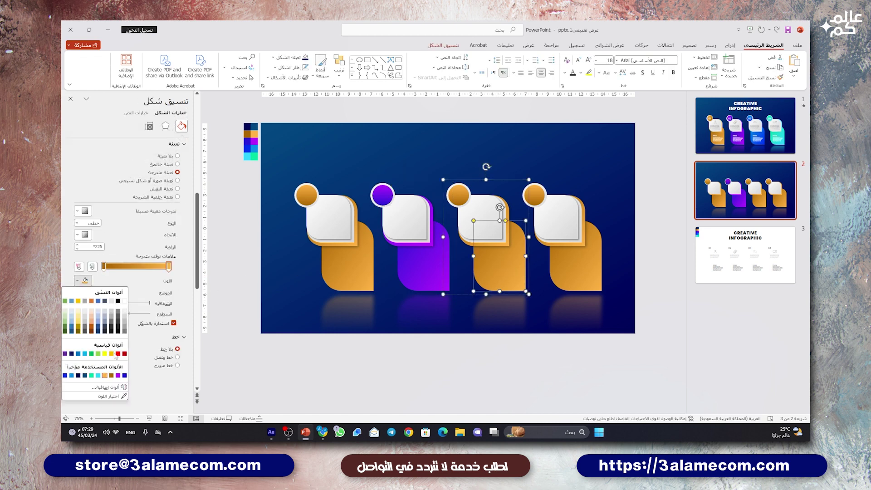
click(255, 147)
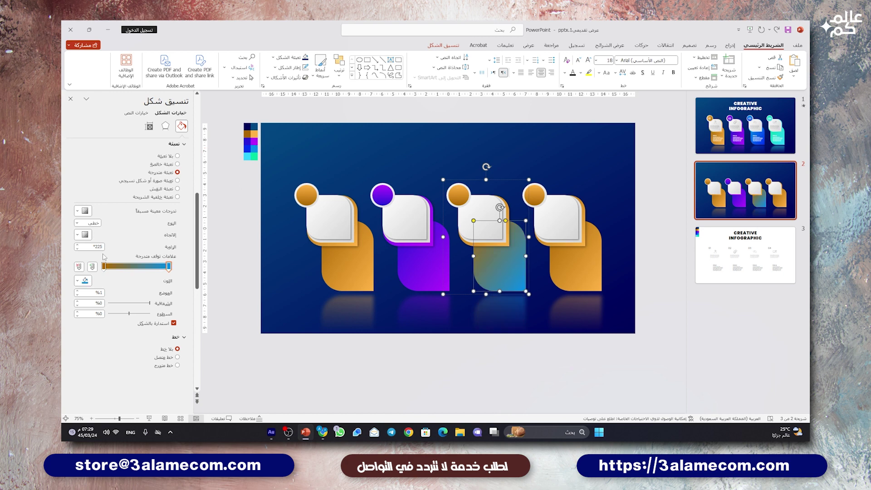
click(169, 266)
click(85, 281)
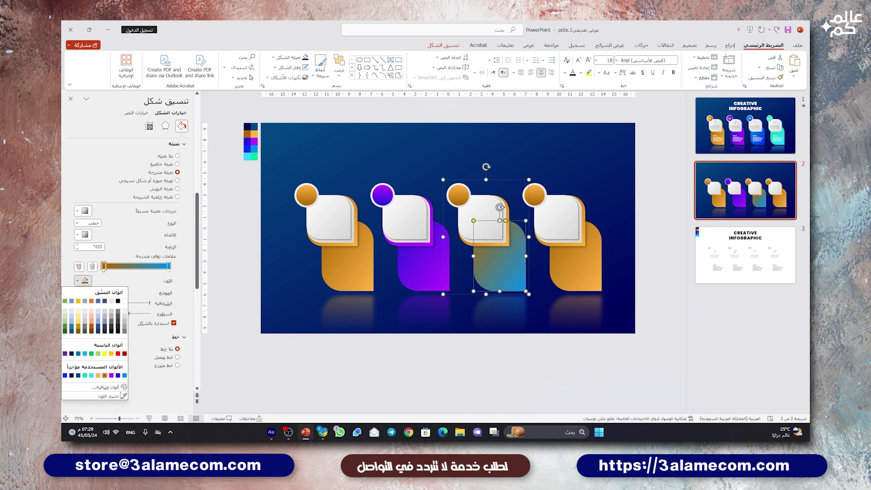
click(96, 397)
click(254, 141)
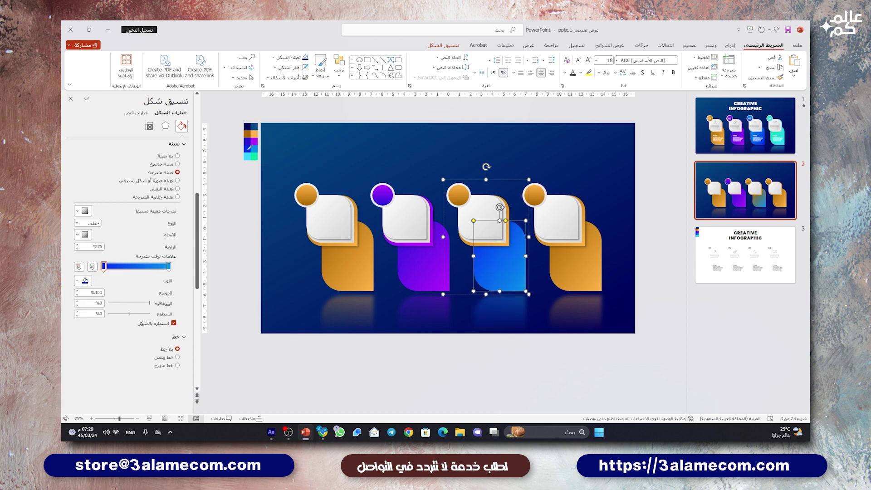
Step: Turn both gradient stops of card three's square backing blue
click(492, 242)
click(85, 281)
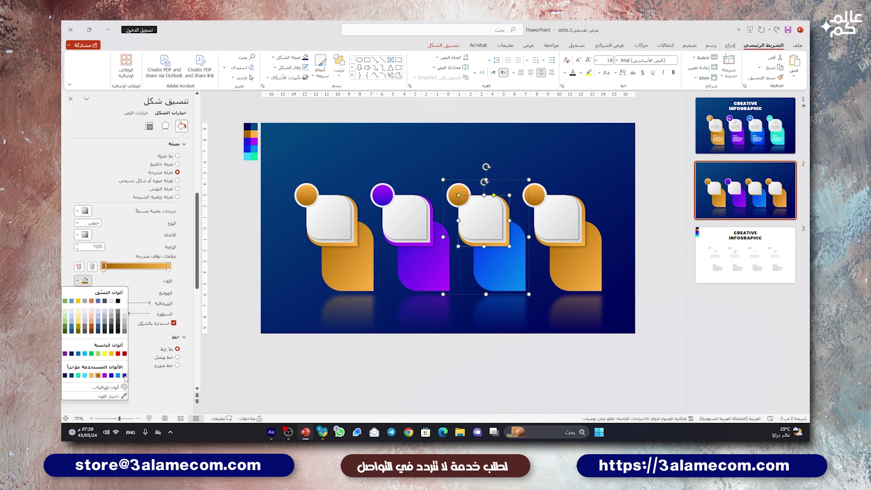
click(125, 378)
click(169, 266)
click(84, 280)
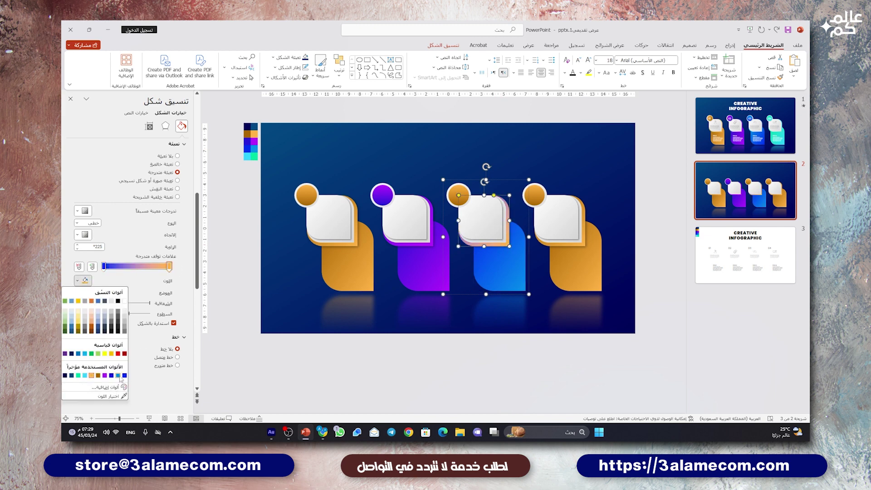
click(125, 377)
Step: Make card three's number circle blue, then select card four's lower shape
click(453, 205)
click(81, 281)
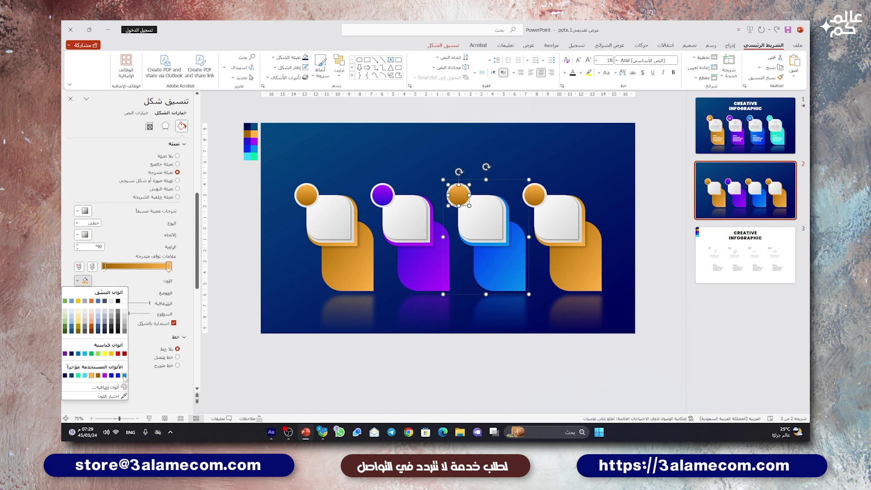
click(124, 375)
click(104, 266)
click(84, 280)
click(118, 375)
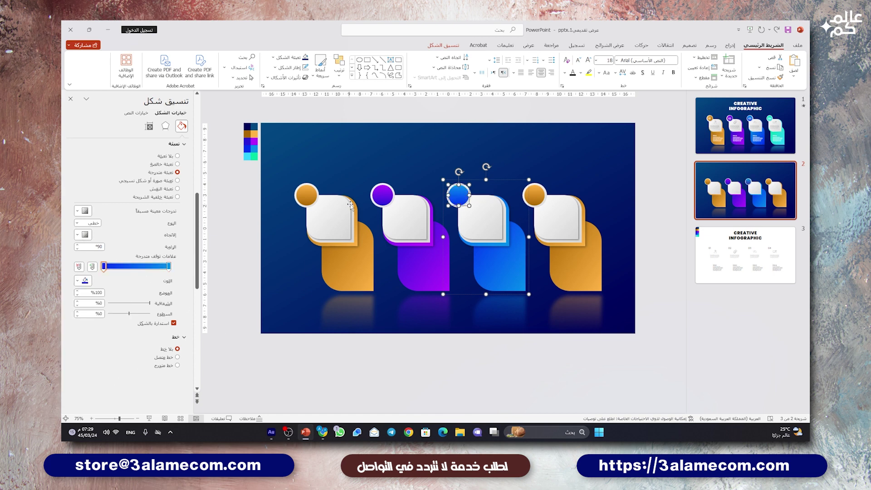
click(612, 313)
click(594, 286)
click(594, 286)
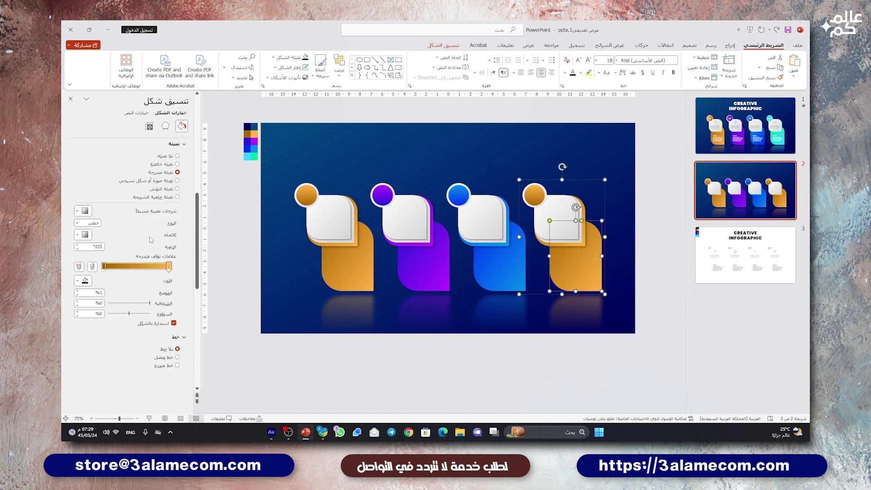
Step: Sample green and cyan for the gradient stops of card four's lower shape
click(84, 280)
click(126, 401)
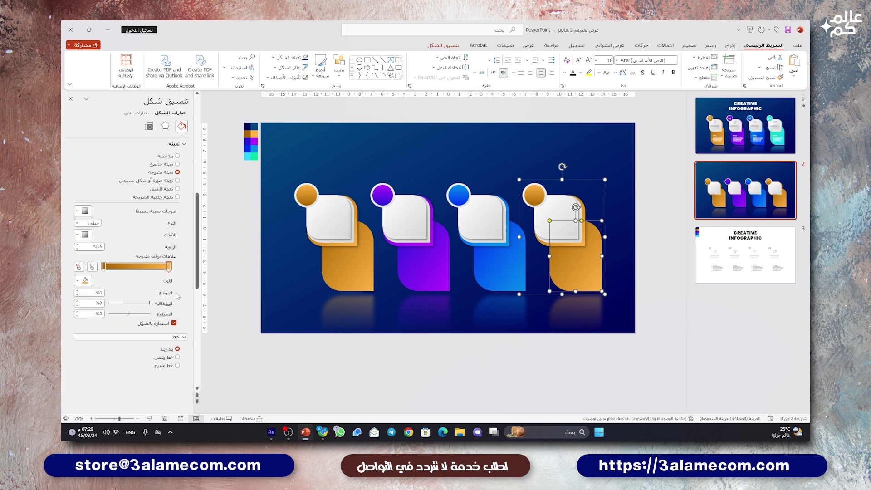
click(254, 156)
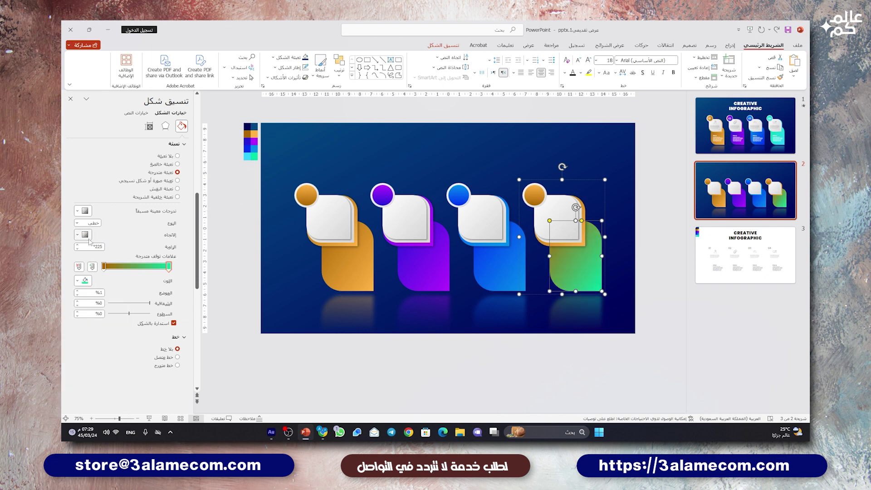
click(104, 266)
click(85, 280)
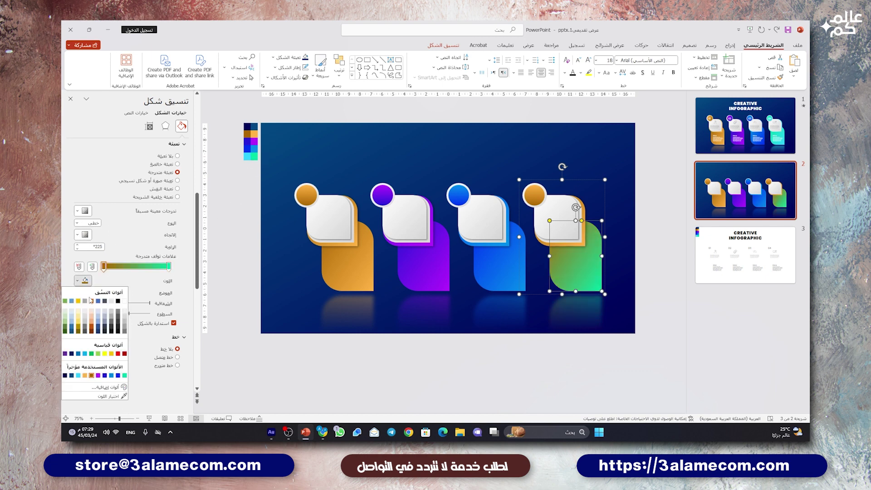
click(118, 399)
click(254, 156)
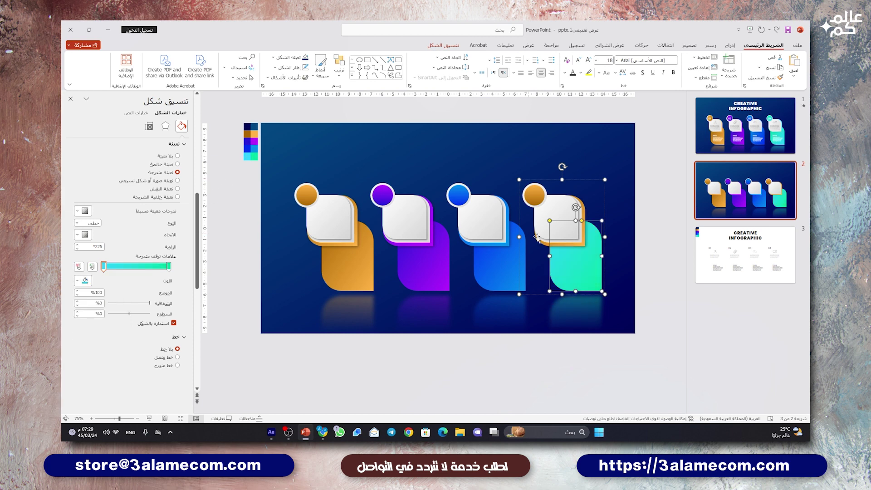
Step: Give card four's square backing a cyan-green gradient
click(555, 243)
click(85, 280)
click(124, 375)
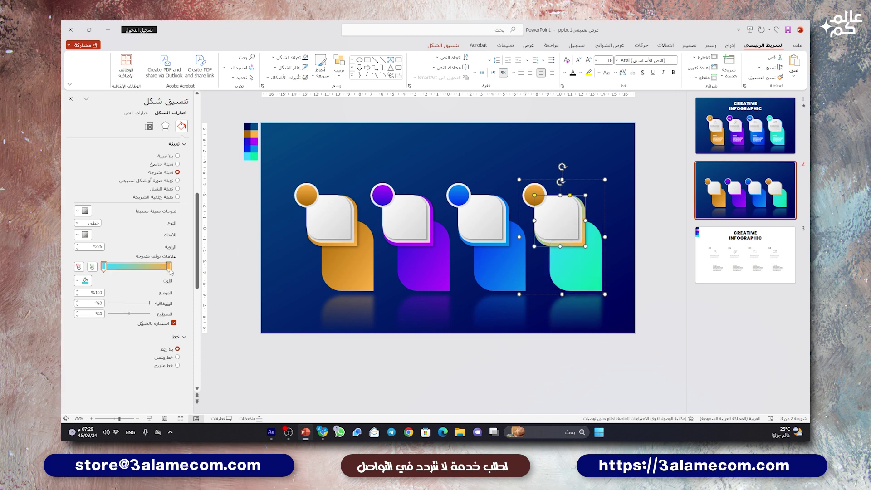
click(169, 266)
click(85, 281)
click(120, 375)
Step: Recolour card four's number circle cyan-green and close the Format Shape pane
click(531, 200)
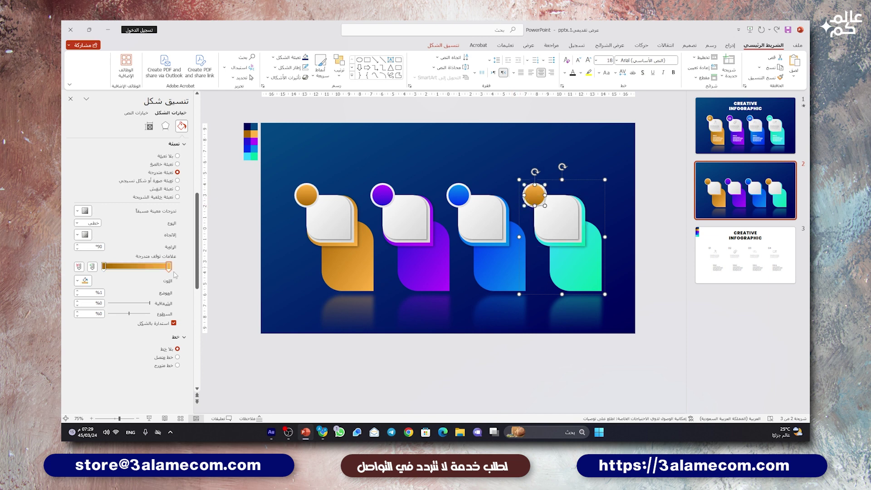
click(77, 280)
click(124, 376)
click(84, 280)
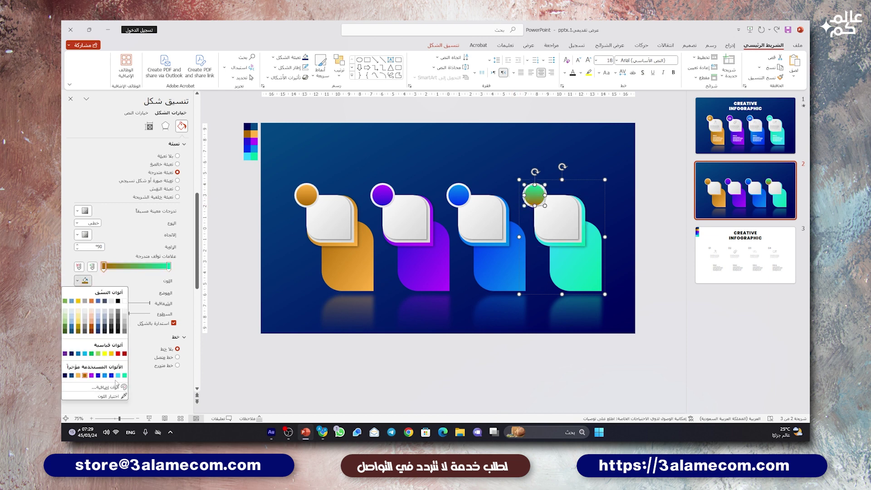
click(120, 375)
click(394, 166)
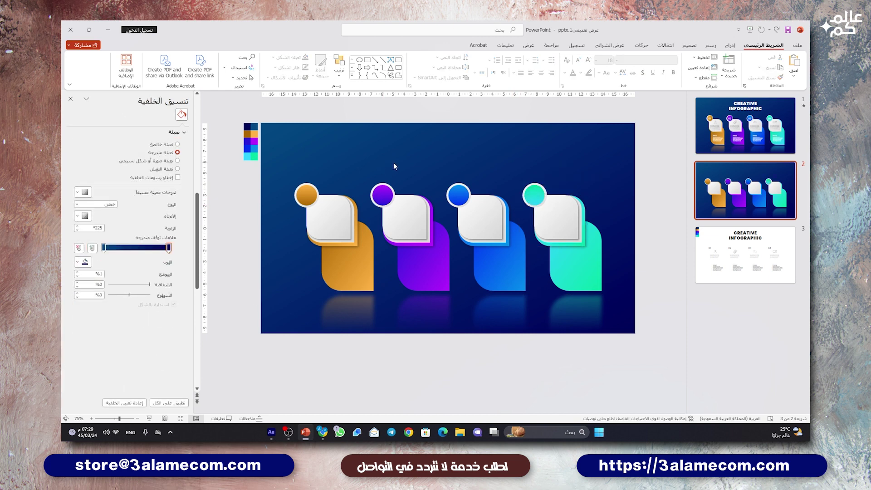
click(70, 98)
Step: Copy the title, numbers, icons and text from slide 3 and paste them onto slide 2
ctrl+scroll(344, 270, up, 3)
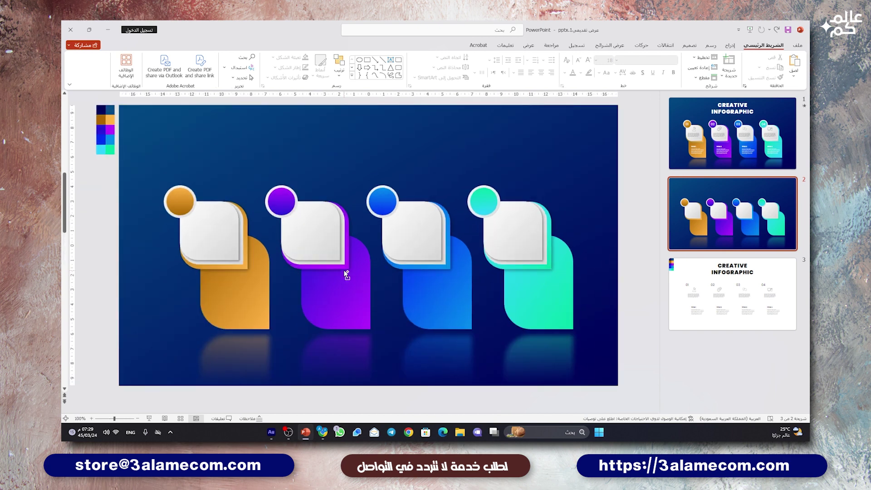
click(764, 313)
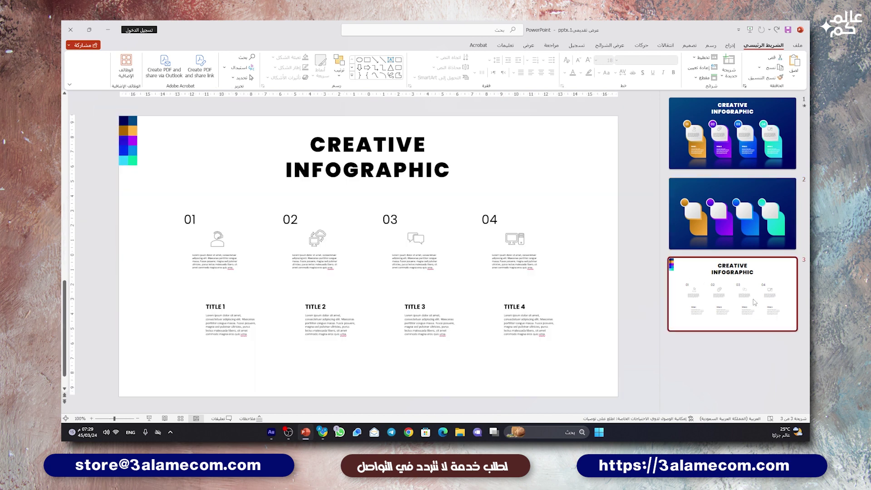
click(292, 158)
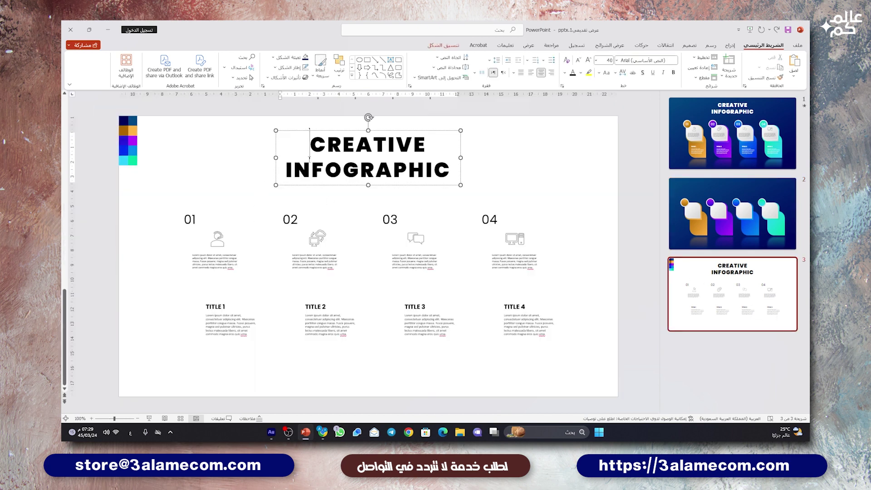
mouse_move(154, 200)
mouse_down()
mouse_move(556, 266)
mouse_move(580, 371)
mouse_up()
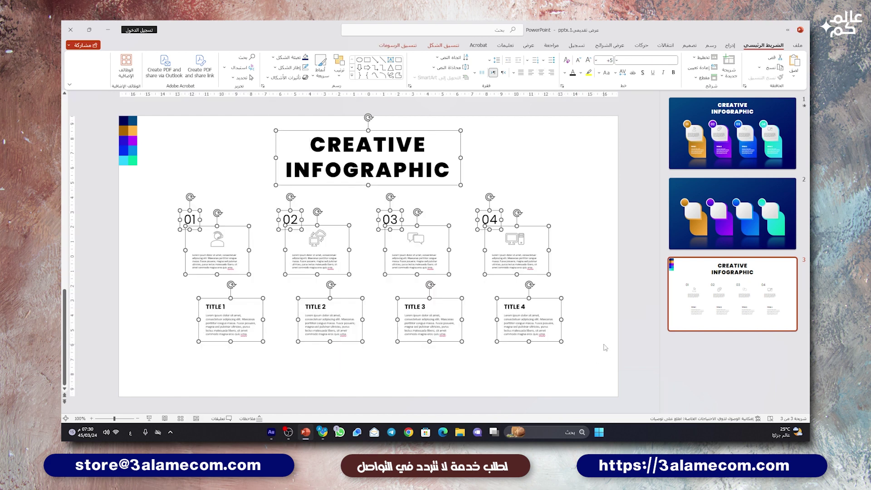
click(694, 210)
key(ctrl+v)
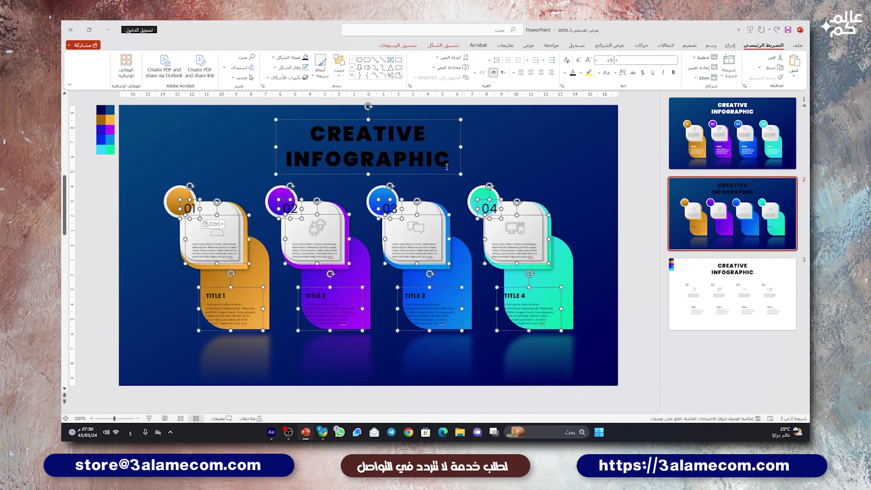
click(528, 169)
Step: Move the CREATIVE INFOGRAPHIC title slightly up and make its text white
click(356, 131)
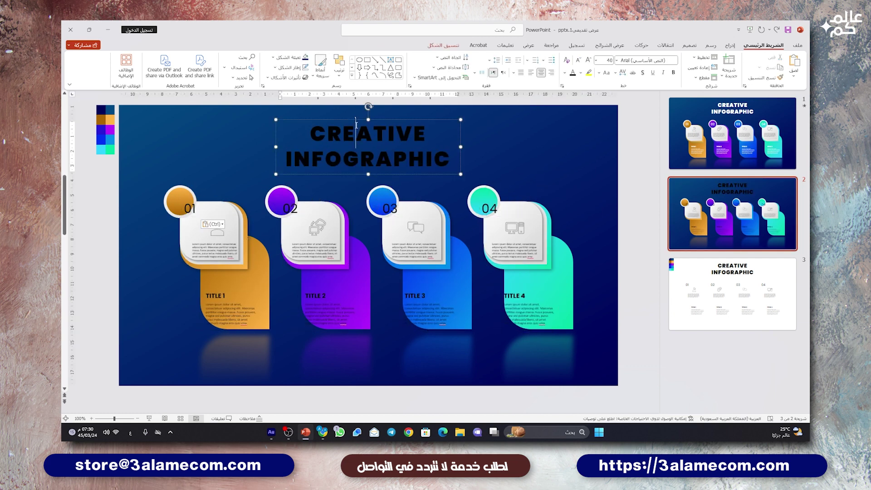
drag(356, 119, 358, 116)
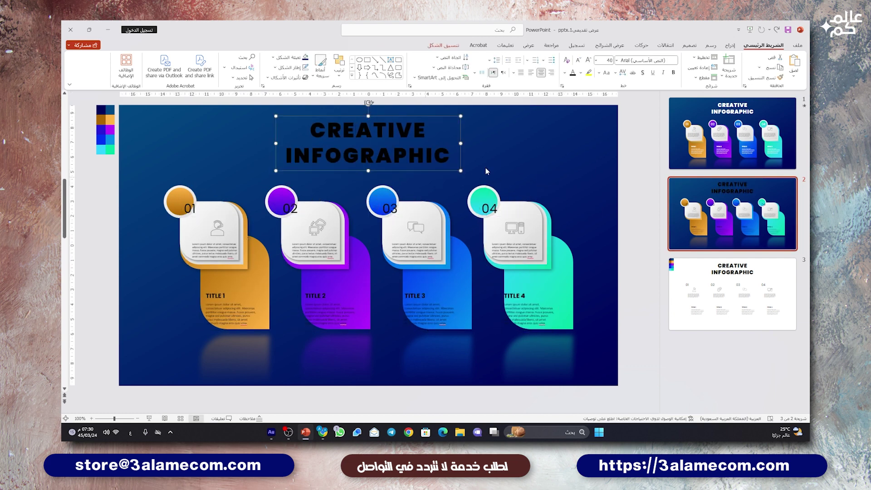
click(581, 73)
click(550, 154)
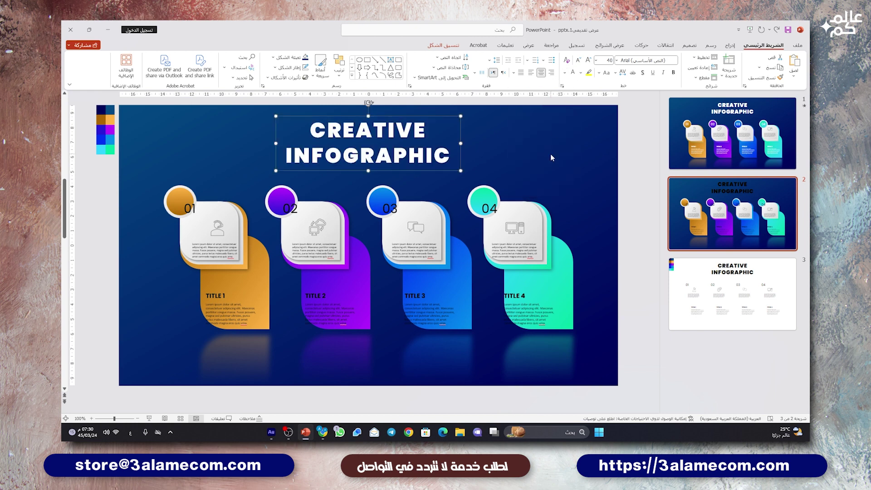
key(Escape)
click(188, 208)
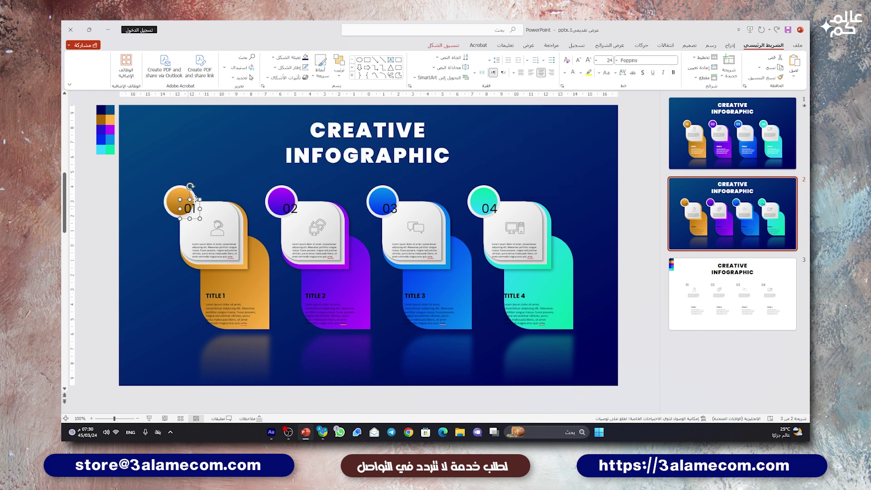
Step: Place 01 inside the orange circle in white and move card 1's text onto its card
drag(195, 199, 185, 193)
click(572, 72)
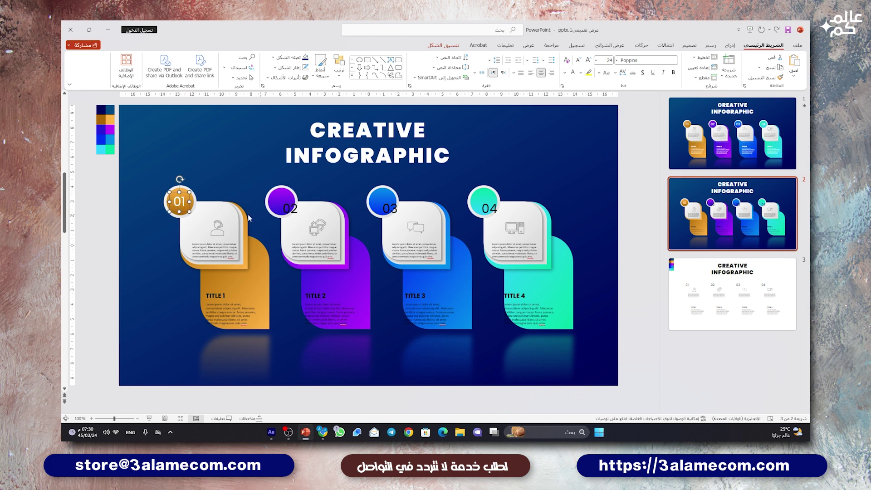
click(218, 229)
key(Escape)
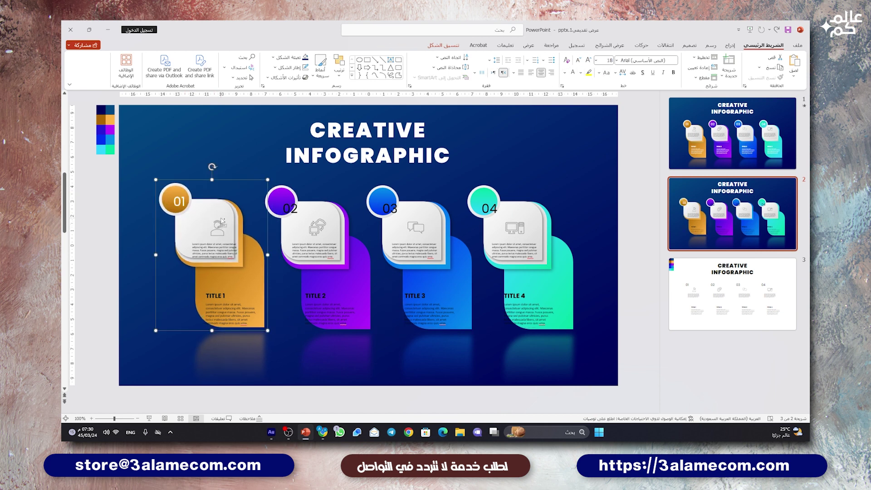
key(Escape)
key(Escape)
drag(230, 226, 225, 220)
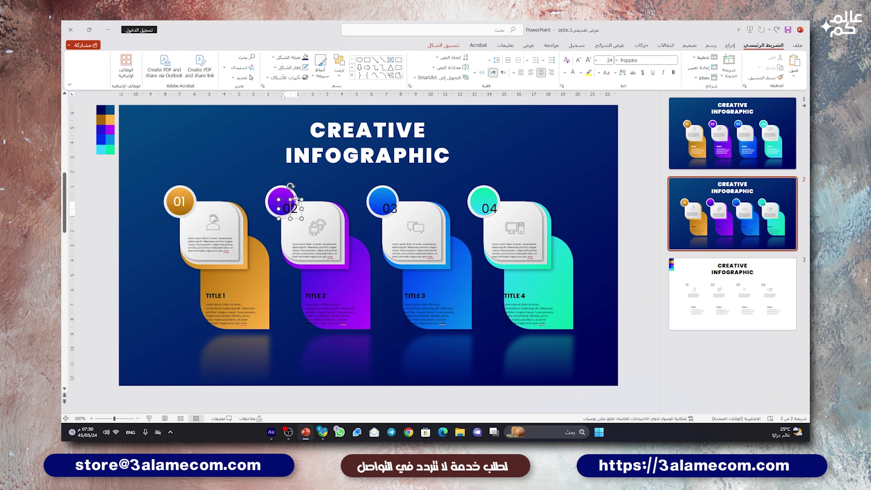
Step: Centre 02 and 03 in the purple and blue circles and fit card 2's text onto its card
drag(295, 199, 287, 191)
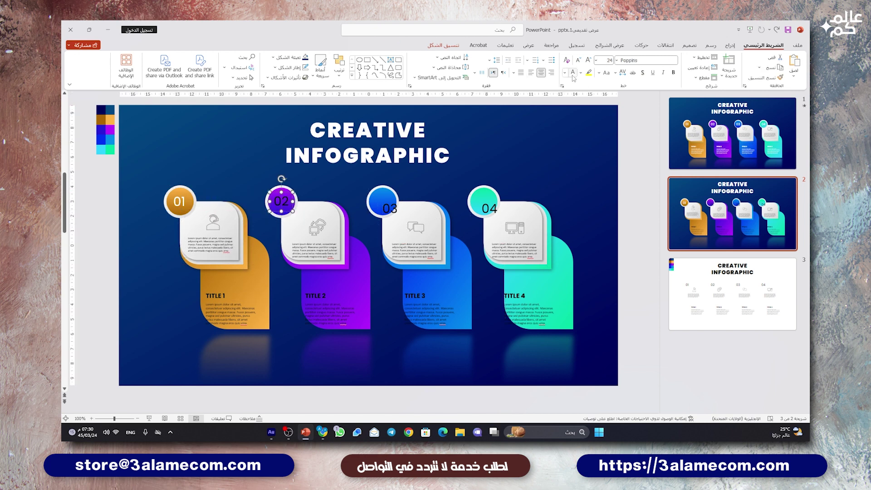
drag(319, 231, 313, 225)
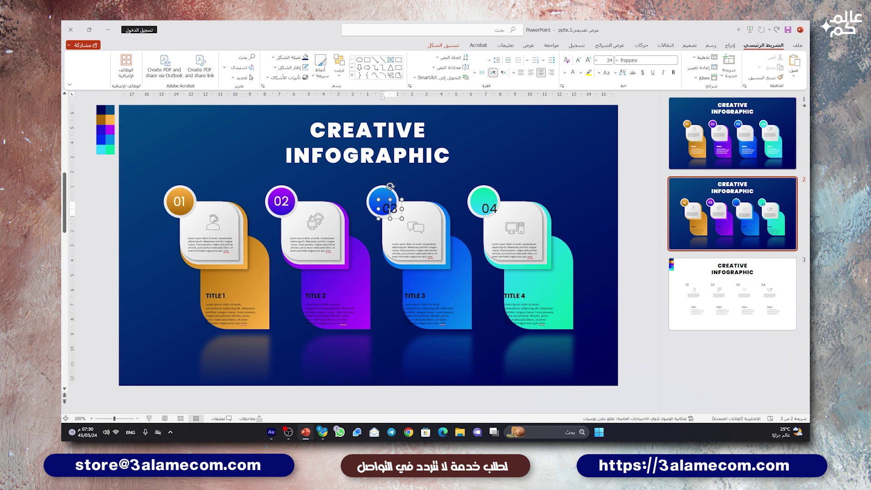
drag(396, 199, 388, 192)
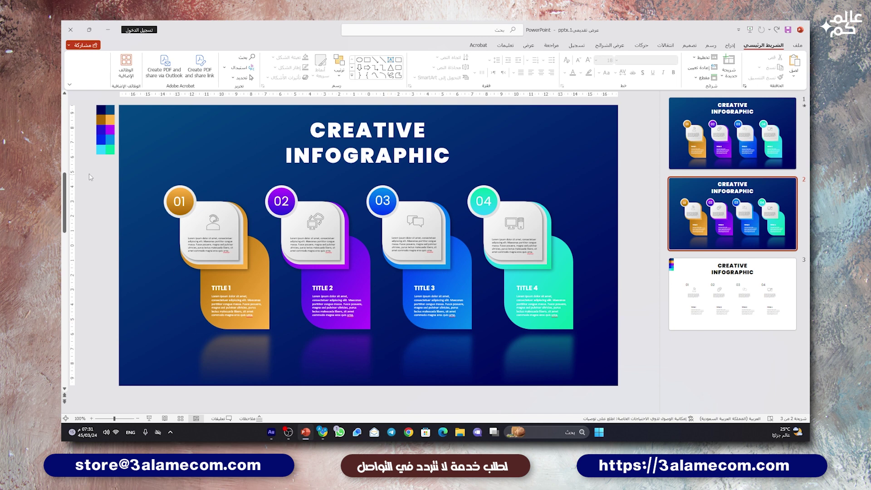
Step: Delete the colour swatches beside the slide, then check slide 3 and return to slide 2
click(112, 145)
key(Delete)
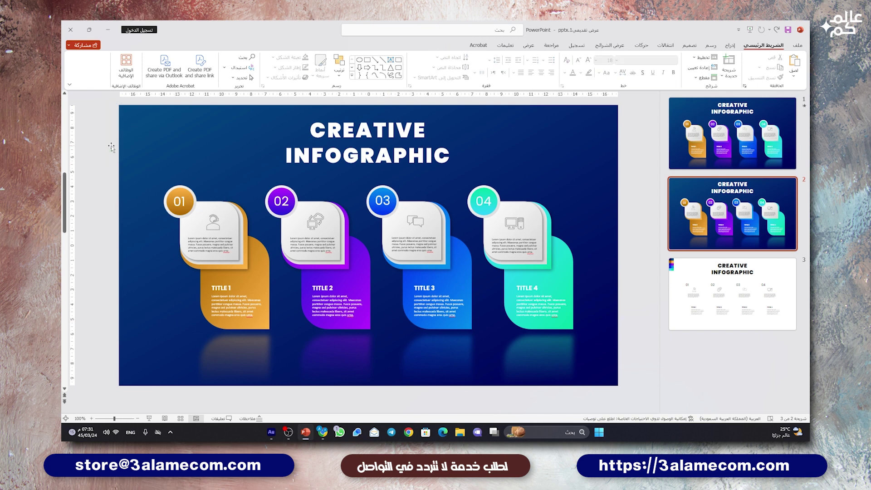
click(709, 312)
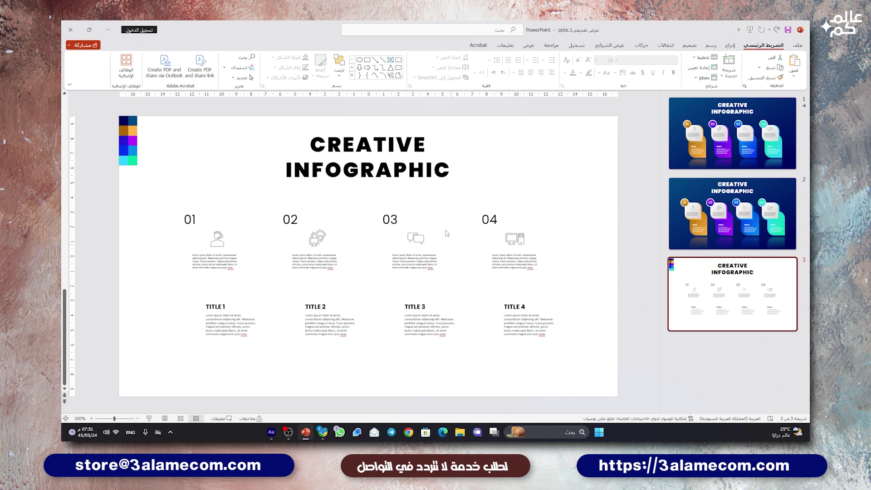
click(701, 234)
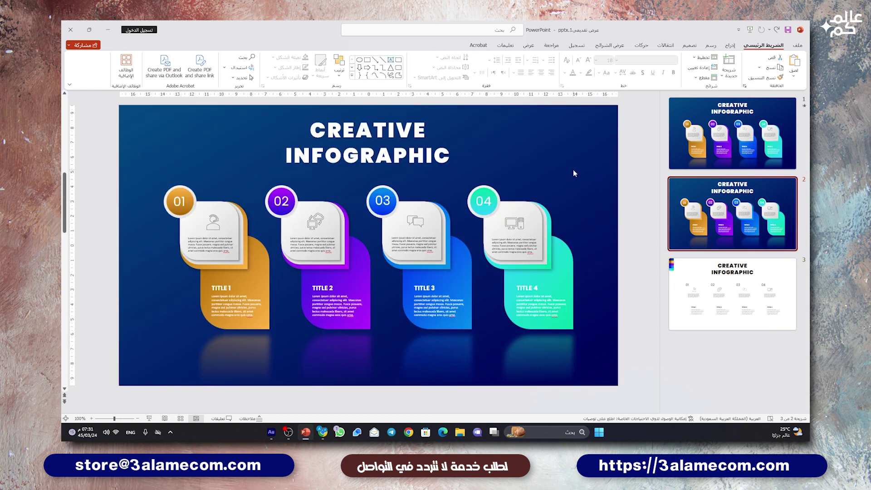
Step: Give the CREATIVE INFOGRAPHIC title a Float In entrance starting With Previous
click(641, 46)
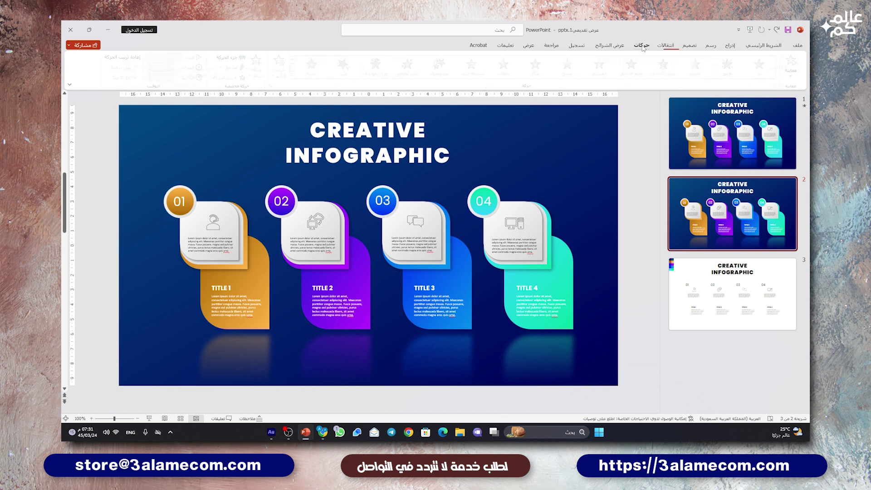
click(380, 145)
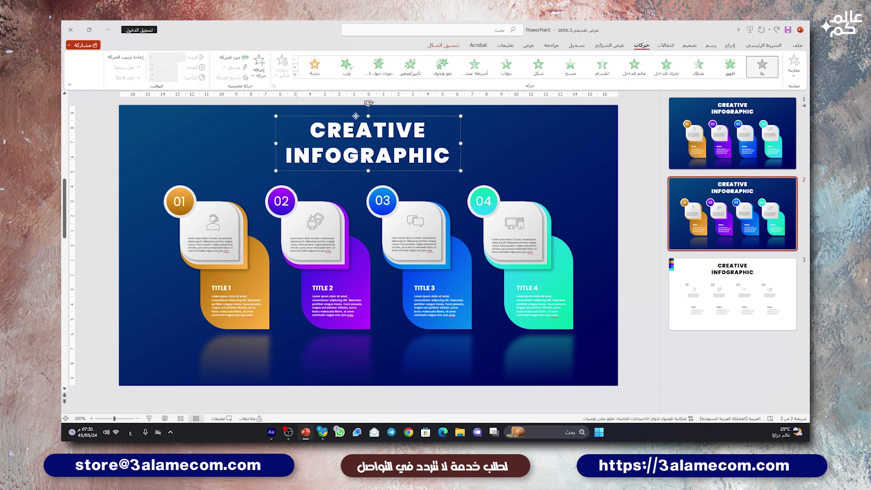
click(633, 68)
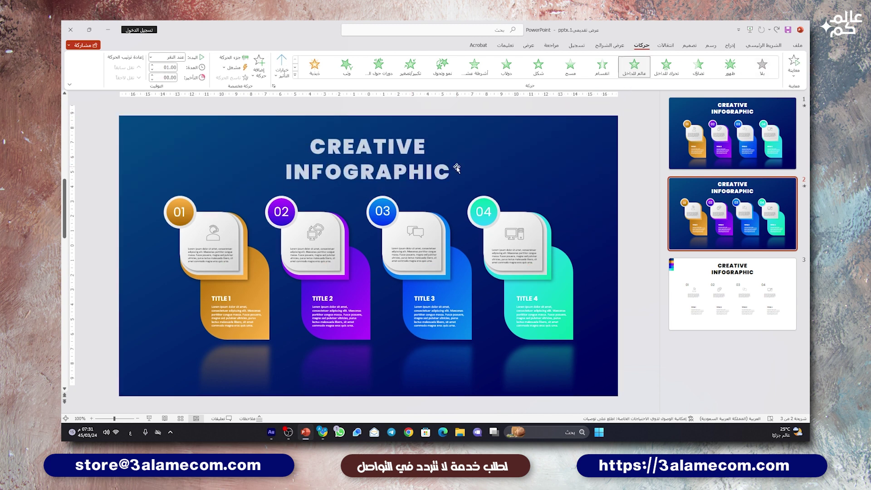
click(183, 57)
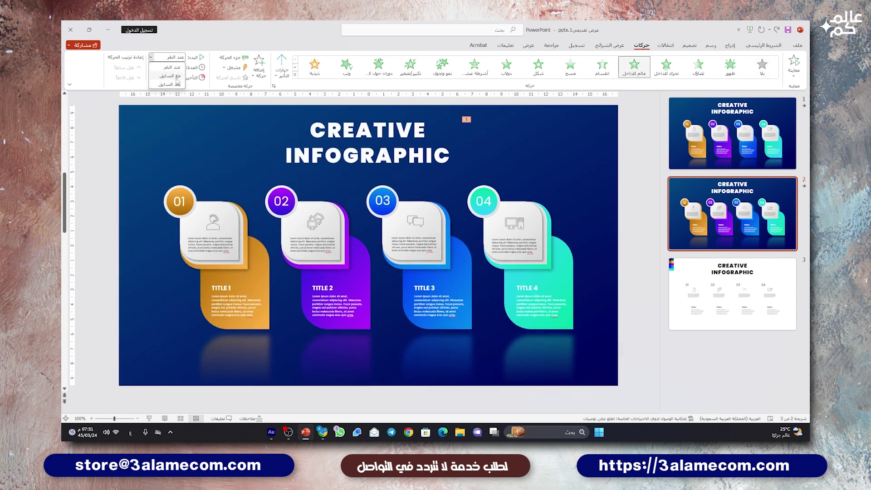
click(171, 76)
click(529, 124)
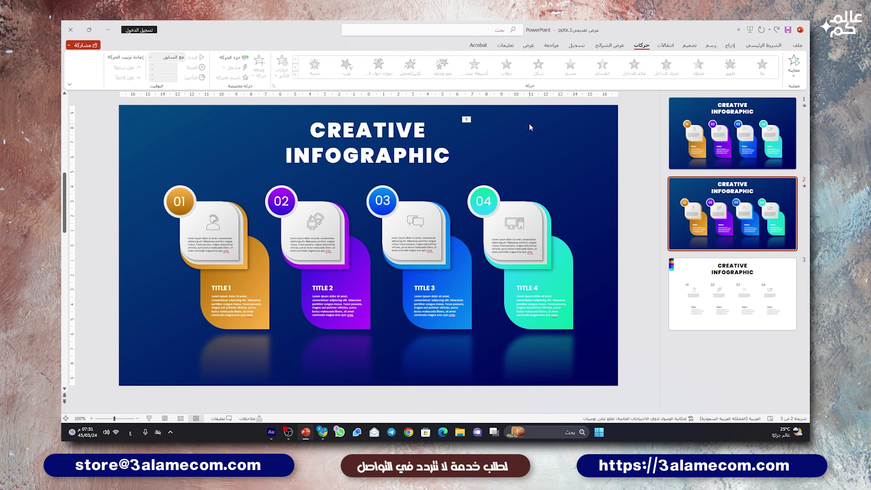
Step: Apply a Grow & Turn entrance to card group 01, starting With Previous
click(228, 206)
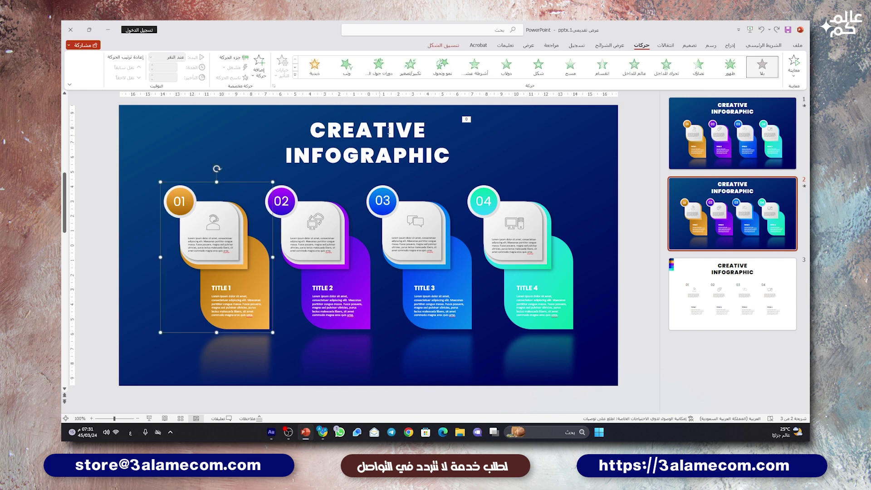
click(442, 68)
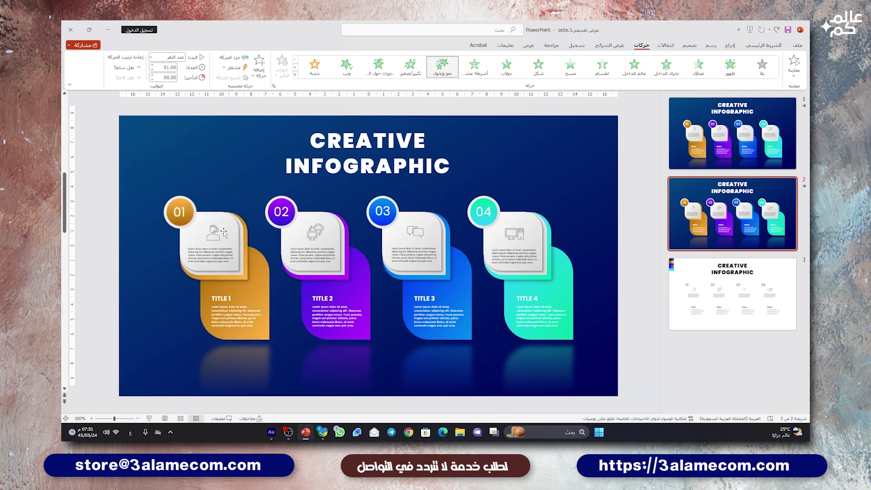
click(172, 57)
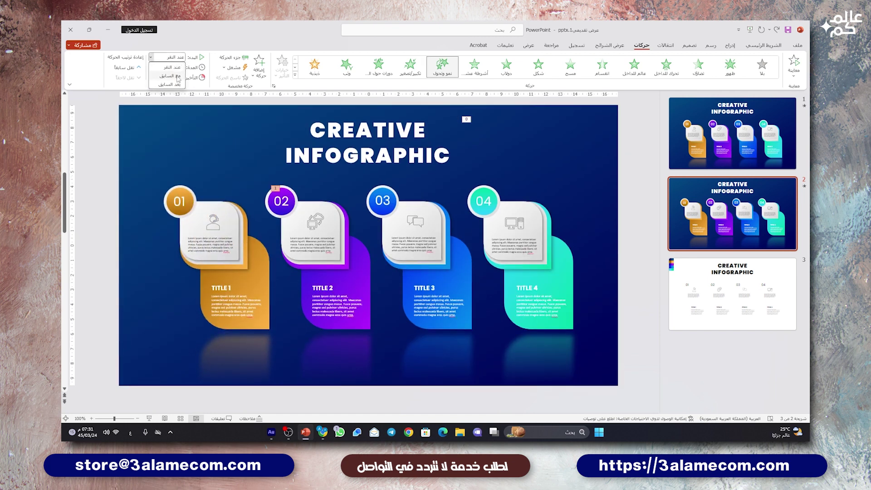
click(179, 80)
Step: Fade in card 01's badge, white panel and TITLE 1 After Previous, then show the Animation Pane
click(179, 201)
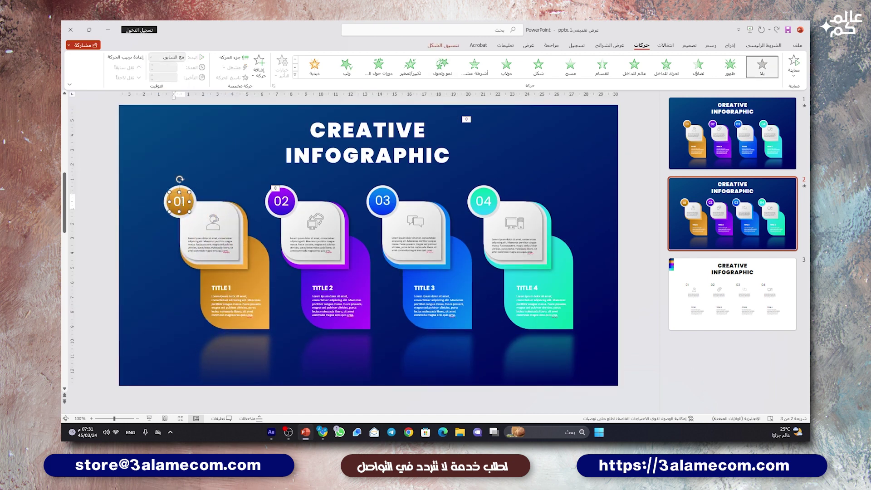
shift+click(213, 246)
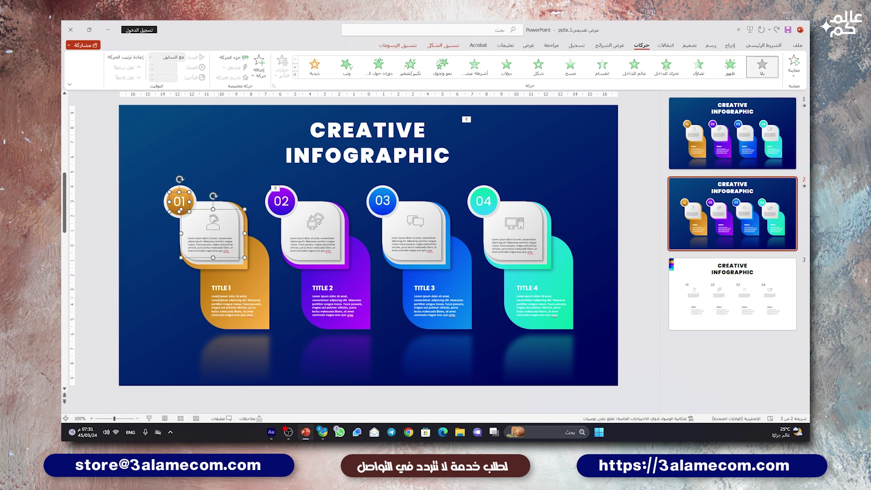
shift+click(236, 300)
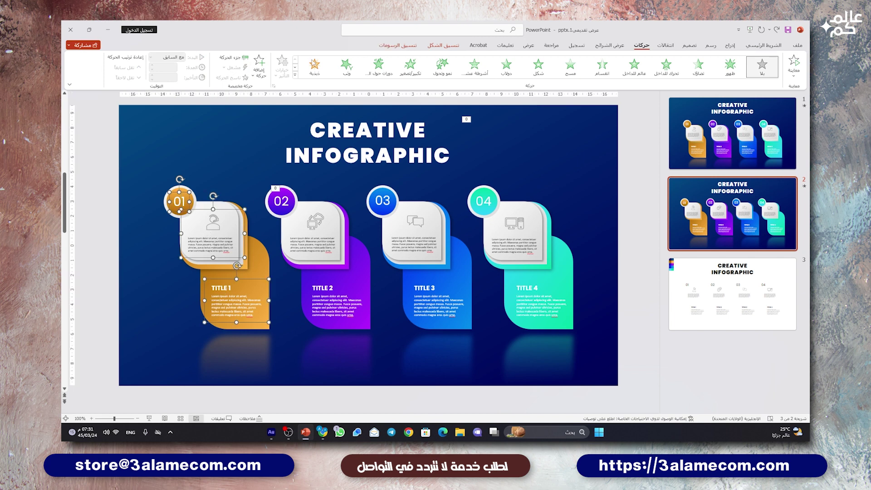
click(699, 66)
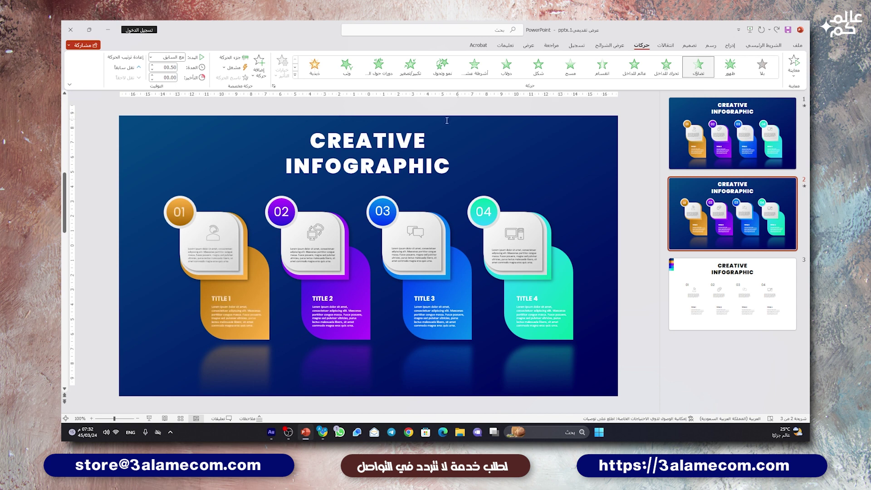
click(168, 58)
click(173, 76)
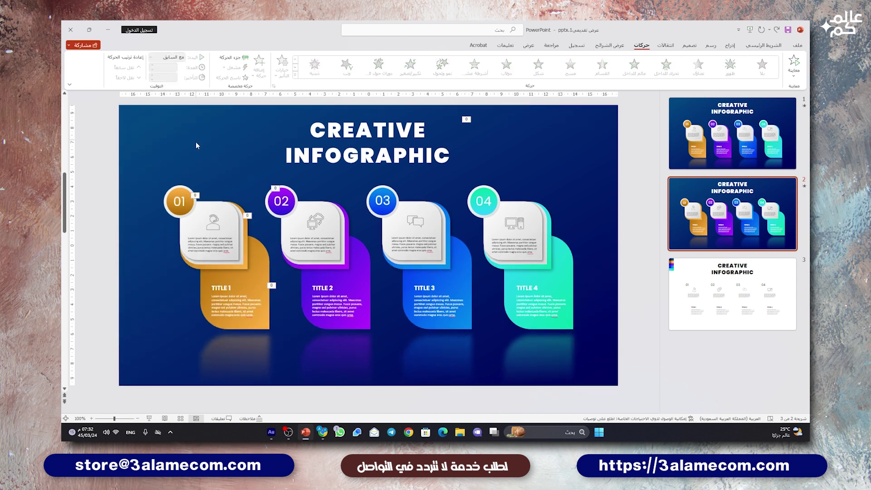
click(168, 57)
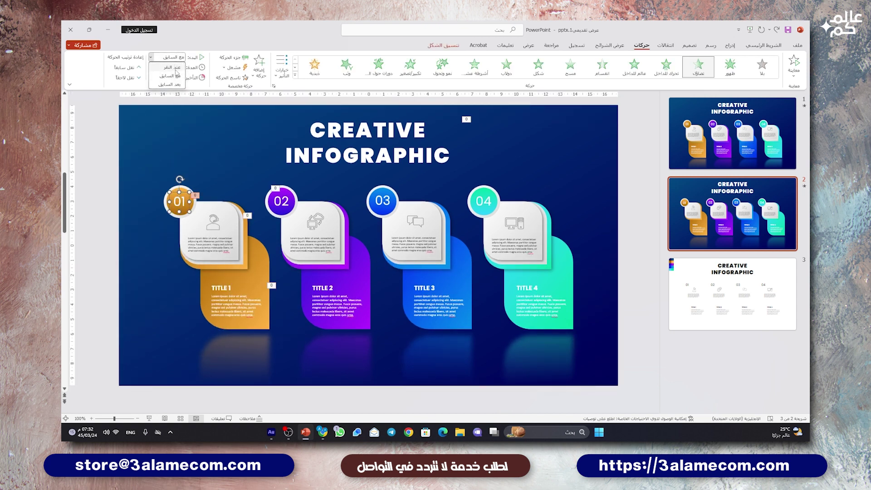
click(175, 85)
click(228, 58)
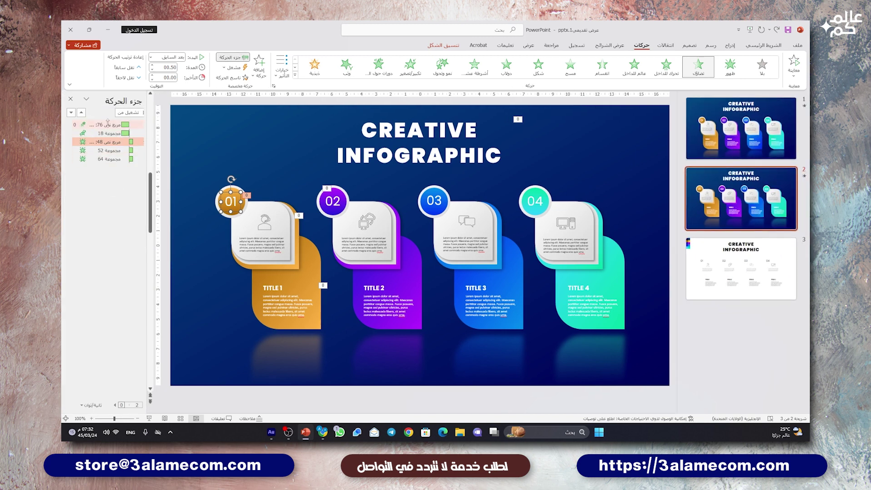
Step: Copy card 01's Grow & Turn entrance to card group 02 with Animation Painter
click(235, 157)
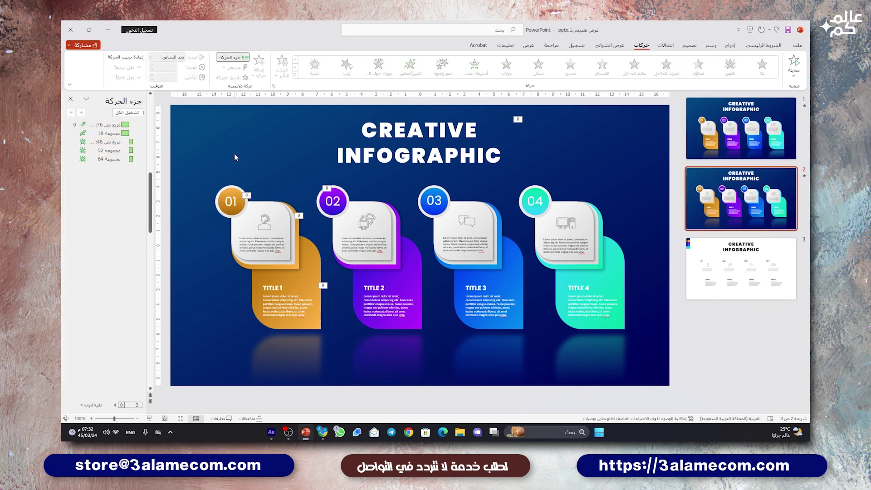
click(414, 282)
click(306, 251)
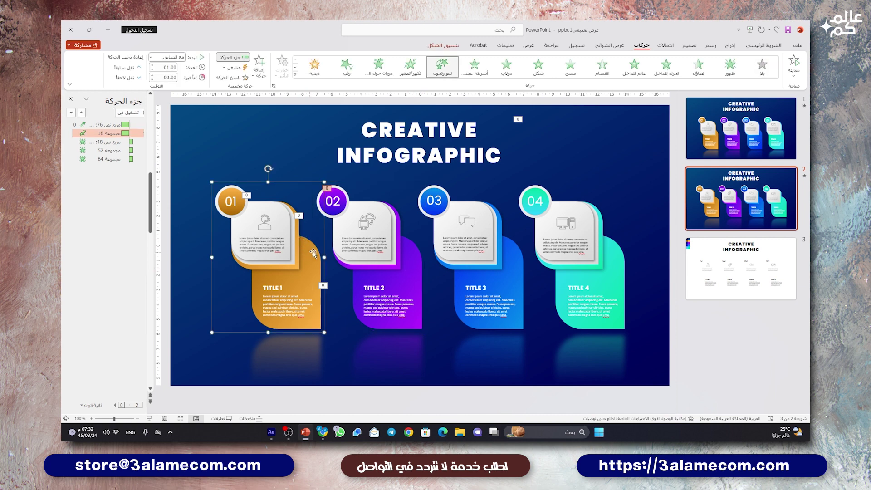
click(238, 78)
click(408, 252)
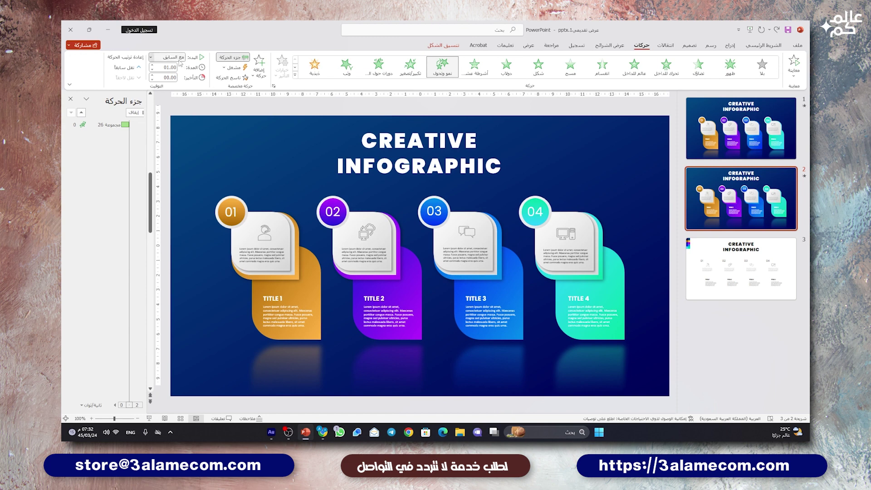
click(331, 208)
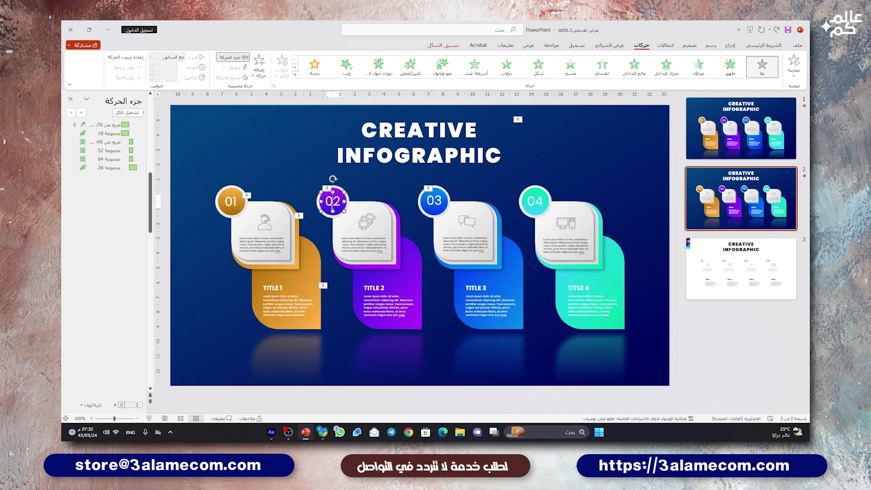
click(409, 233)
click(399, 225)
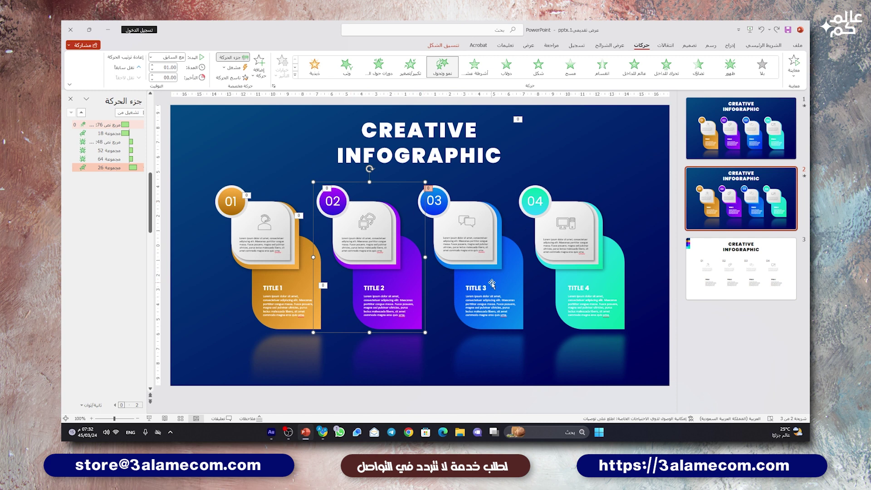
key(Escape)
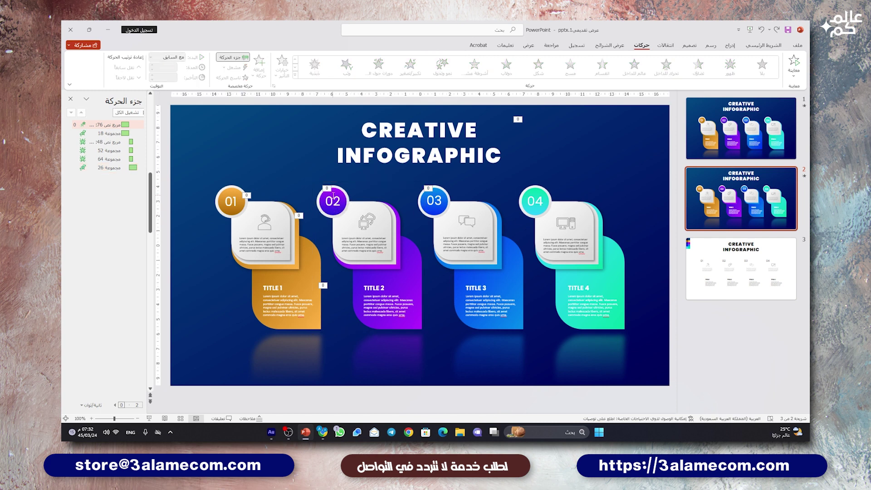
Step: Fade in card 02's badge, panel and TITLE 2 With Previous, with the badge After Previous
click(333, 195)
shift+click(356, 228)
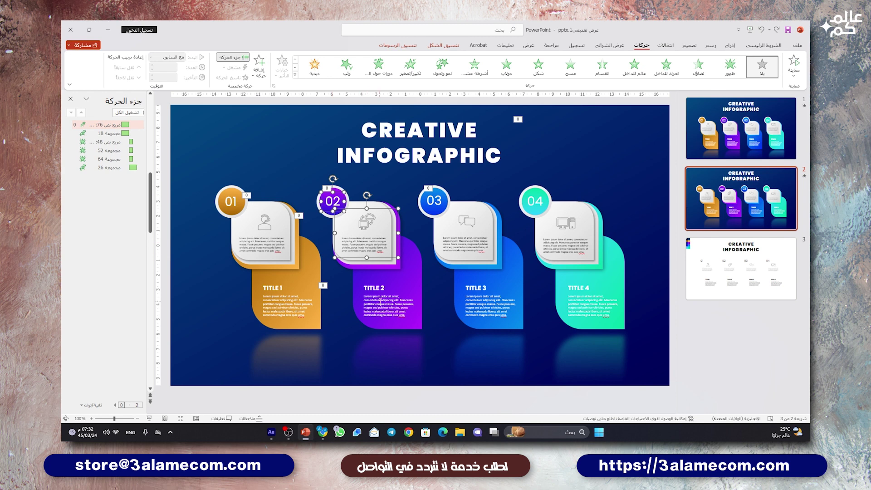
shift+click(377, 285)
click(698, 67)
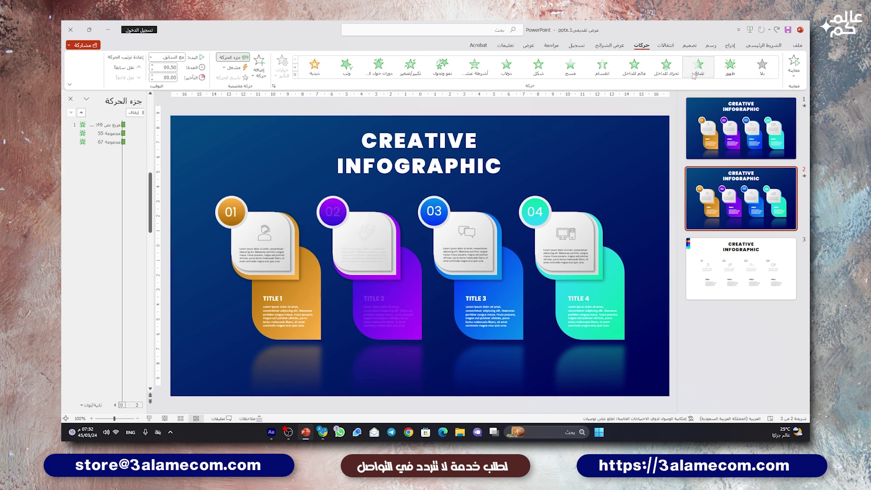
click(169, 57)
click(171, 76)
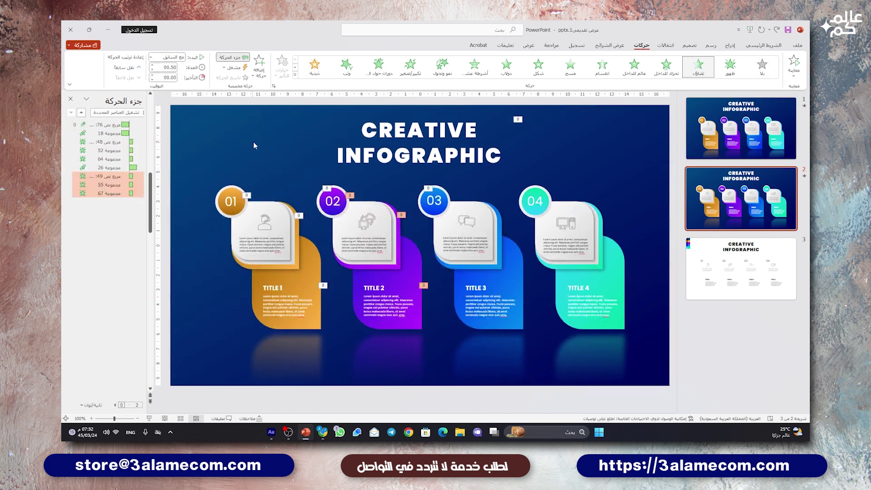
click(277, 163)
click(334, 195)
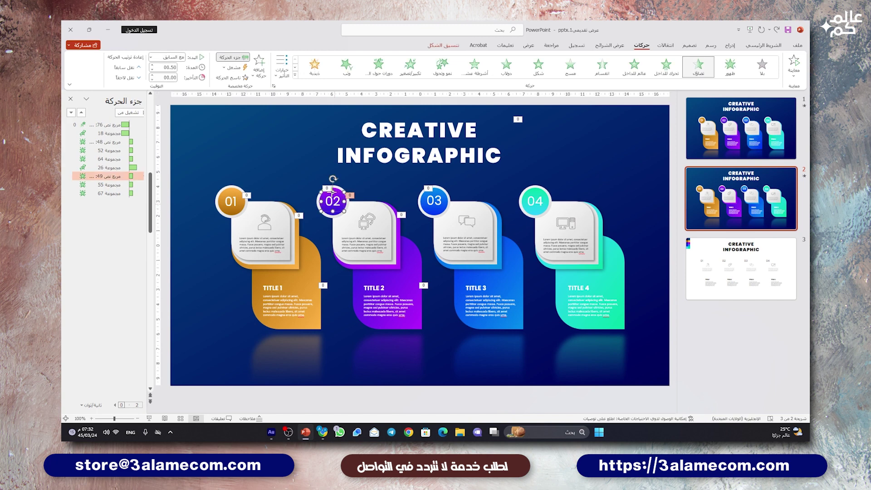
click(169, 58)
click(171, 86)
click(422, 254)
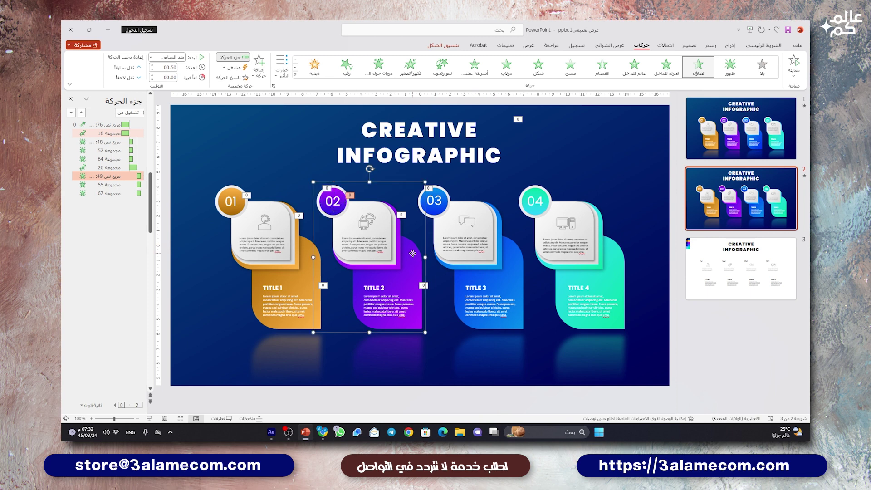
Step: Paint the Grow & Turn entrance onto card 03 and fade its panel and TITLE 3 After Previous
click(518, 253)
click(436, 202)
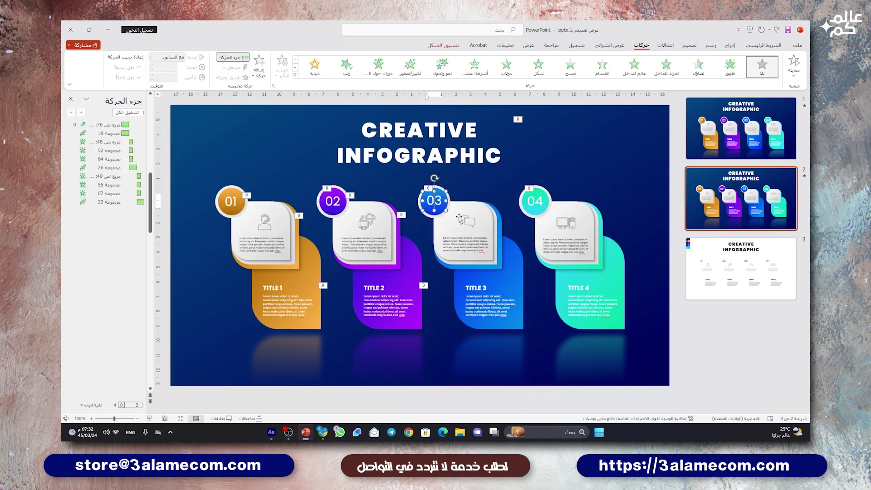
shift+click(465, 237)
shift+click(481, 299)
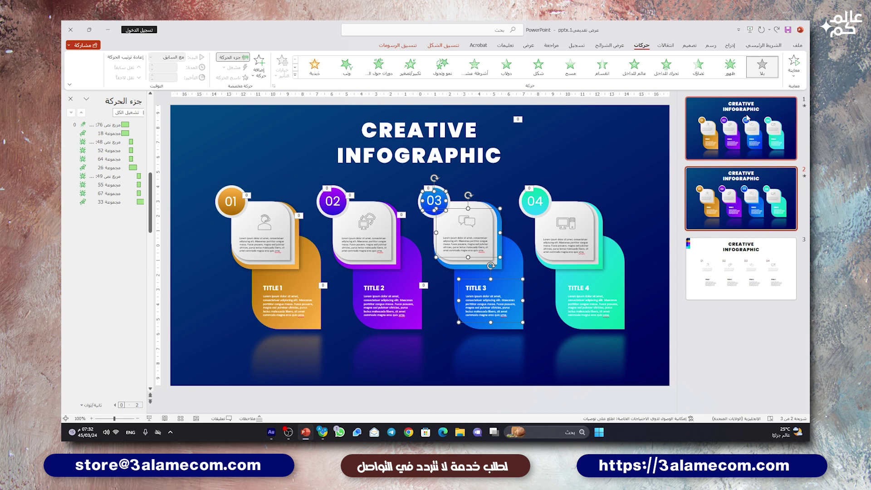
click(710, 73)
click(175, 58)
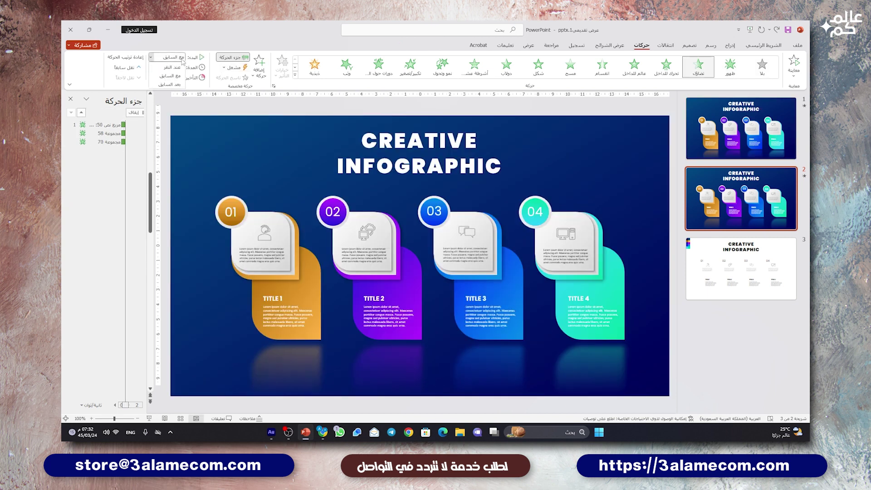
click(170, 84)
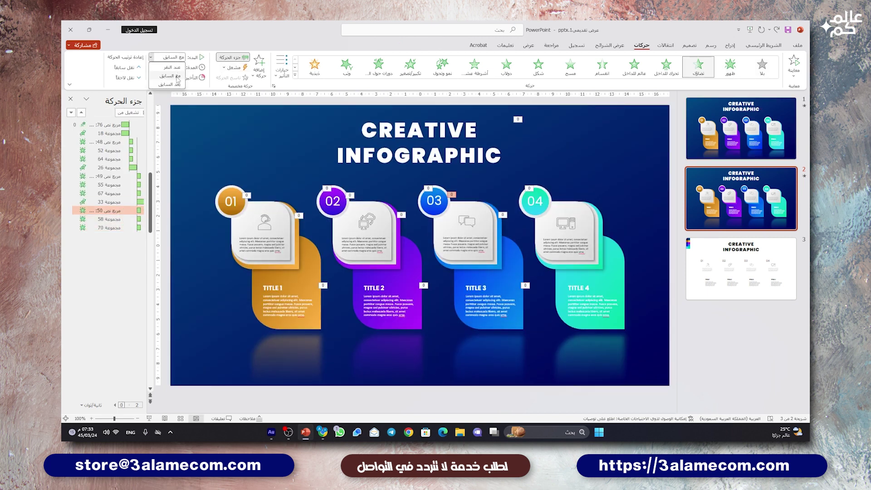
Step: Paint the entrance onto card 04 and fade its badge, panel and title, badge After Previous
click(229, 77)
click(562, 249)
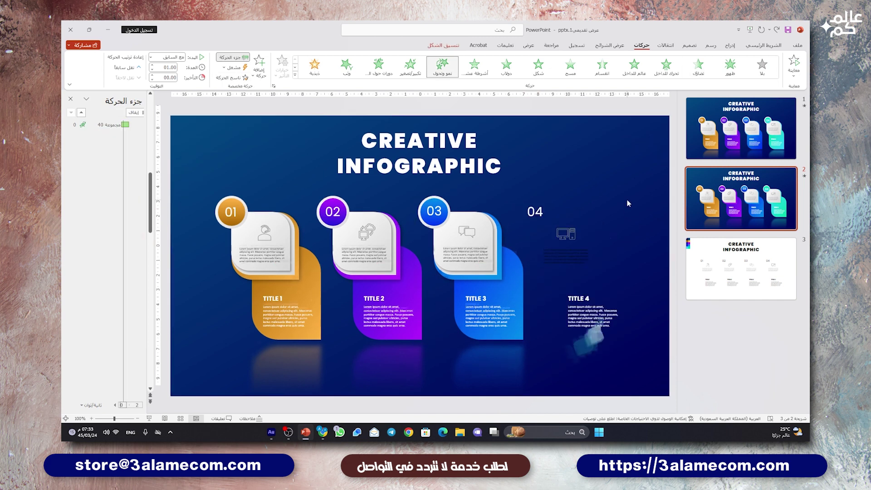
click(698, 69)
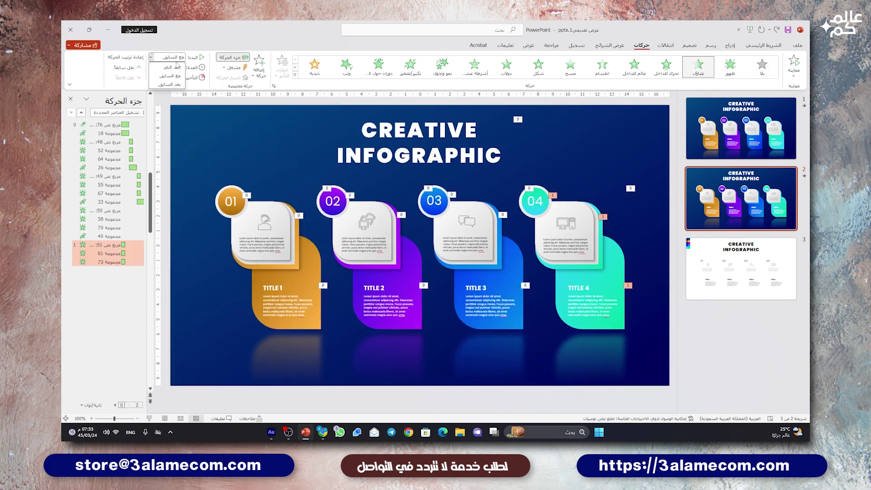
click(111, 245)
click(168, 57)
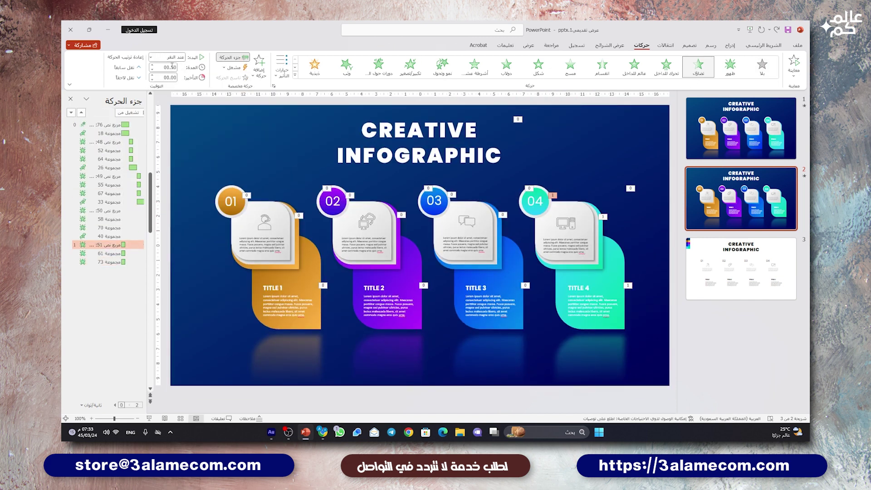
click(177, 86)
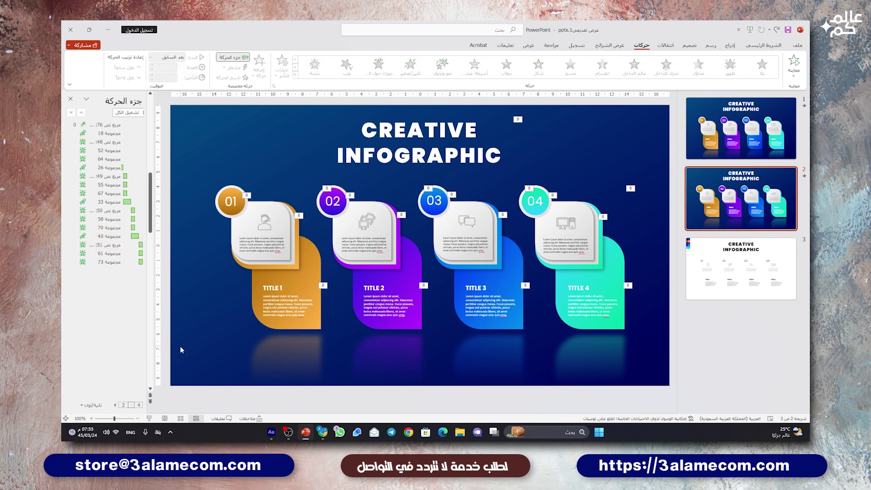
Step: Start the slide show from slide 2 to preview the staggered card entrances
click(150, 417)
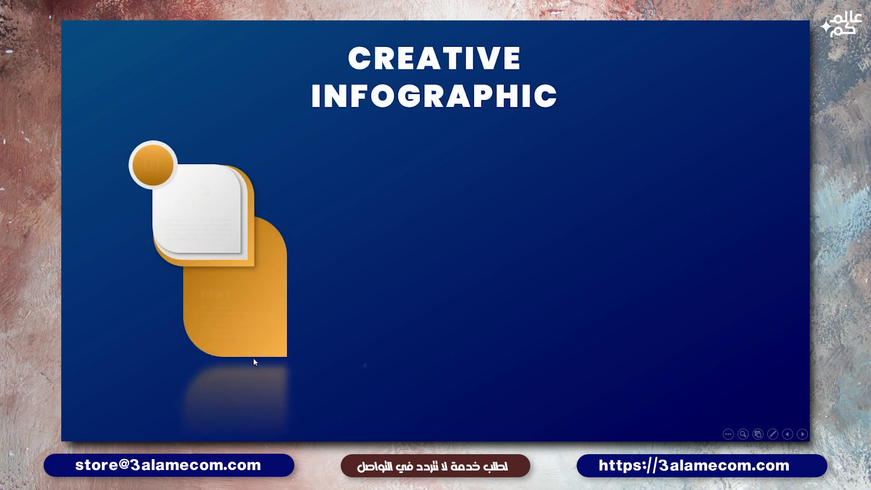